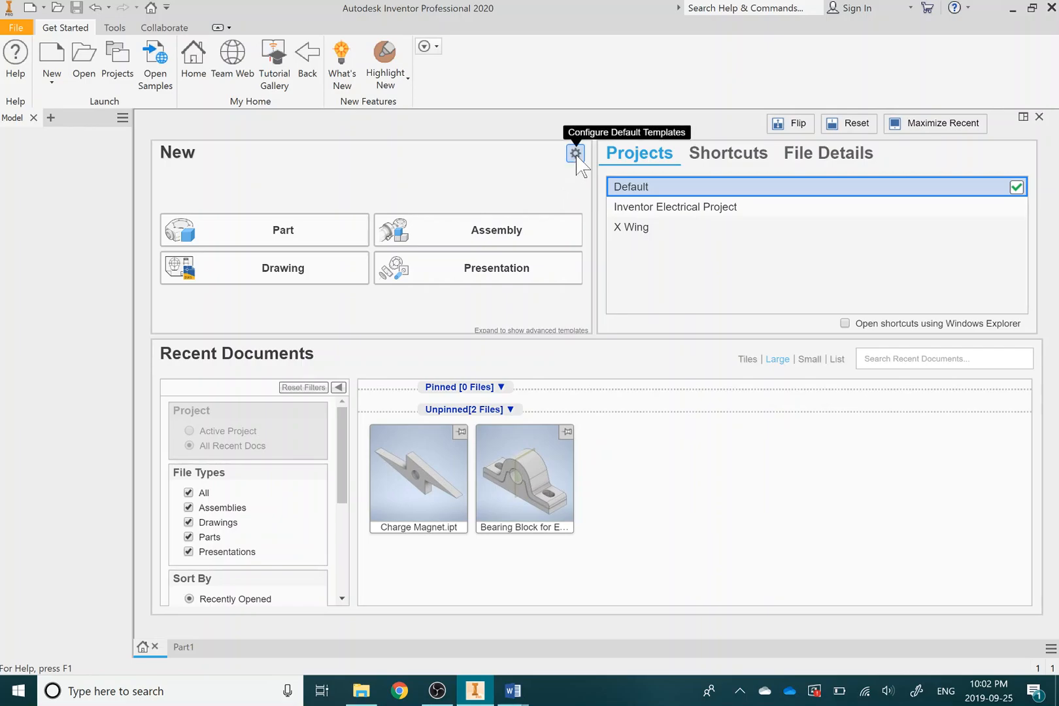
# - Set the default template's measurement units to millimeters and apply the change
pyautogui.click(576, 157)
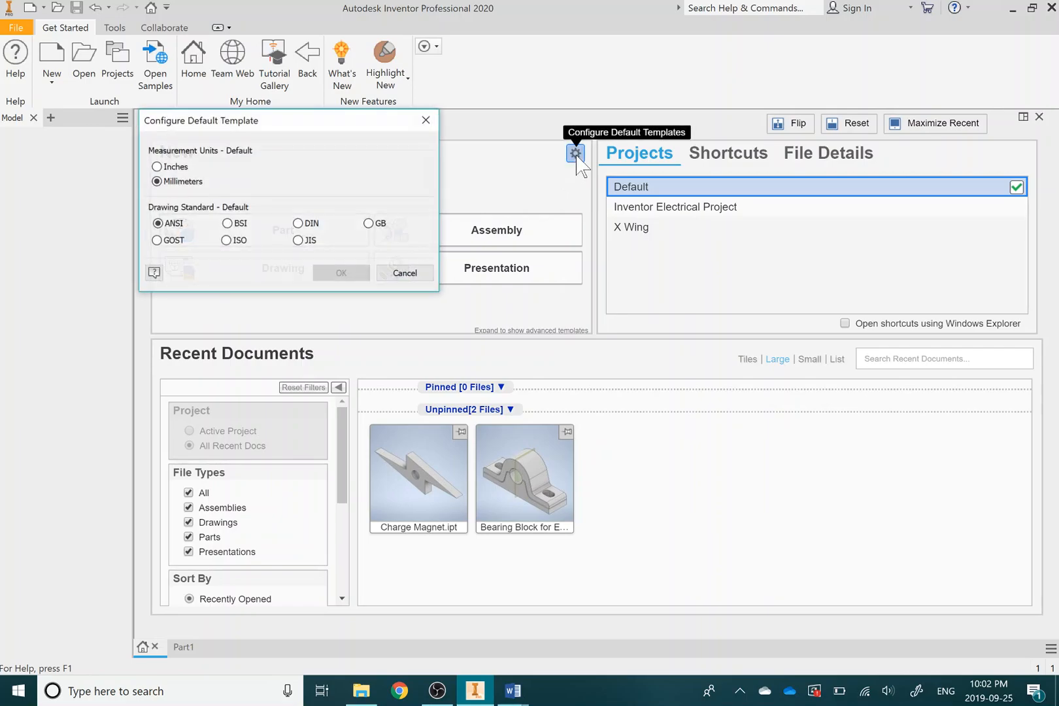
pyautogui.click(156, 167)
pyautogui.click(156, 182)
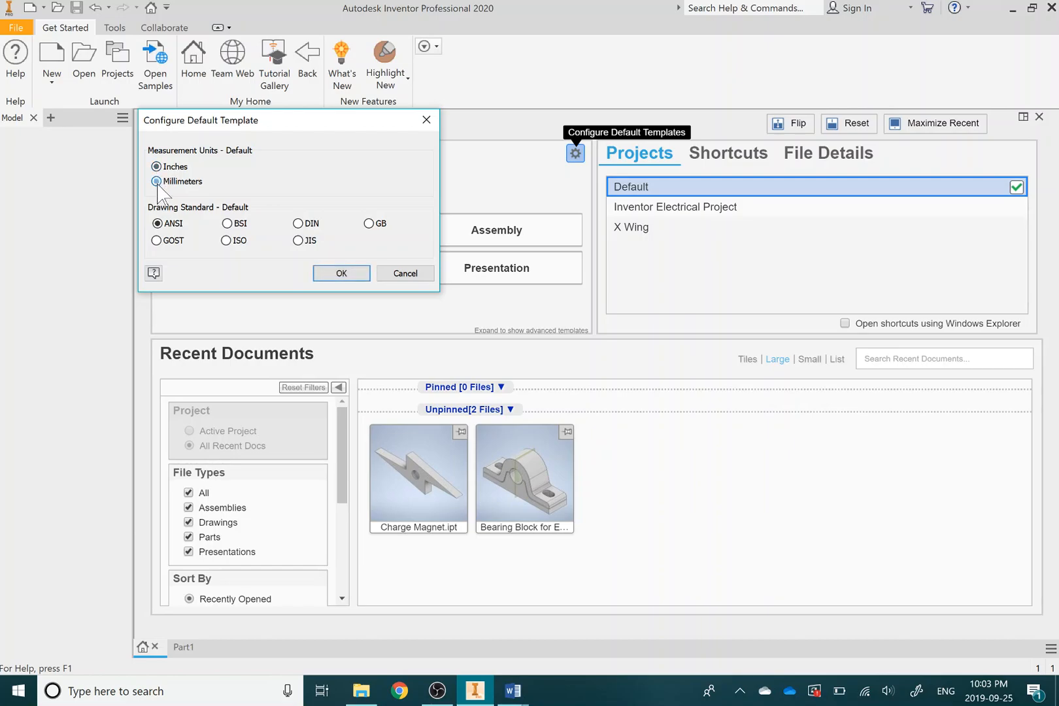
pyautogui.click(341, 273)
pyautogui.click(221, 240)
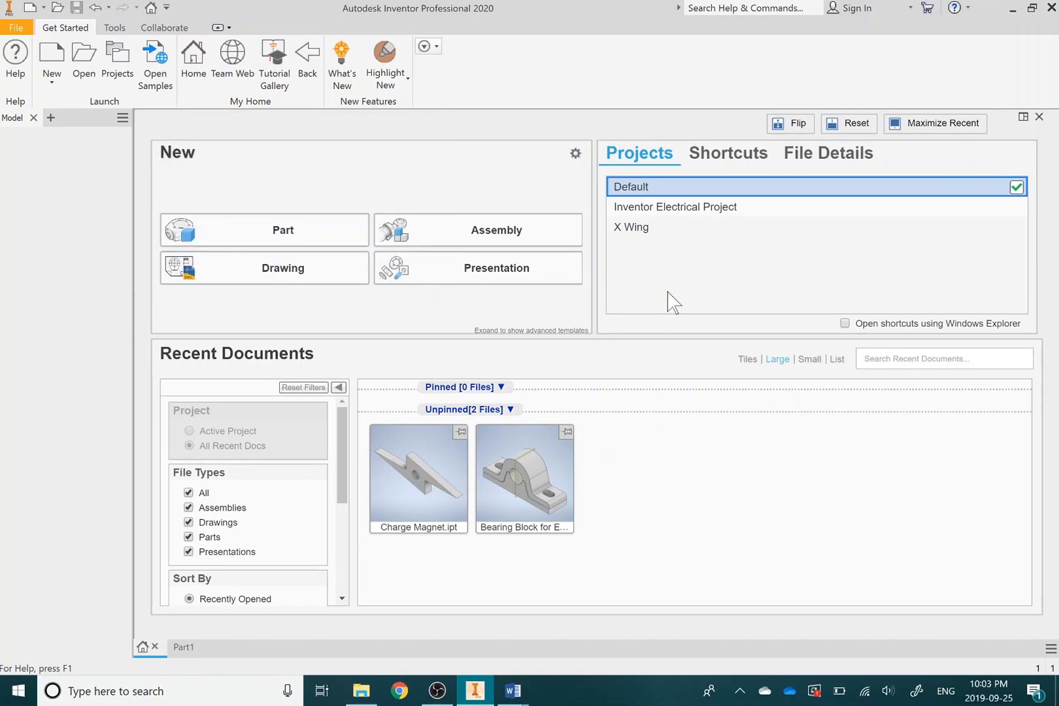
# - Create a new part and start a 2D sketch on the XY plane
pyautogui.click(286, 233)
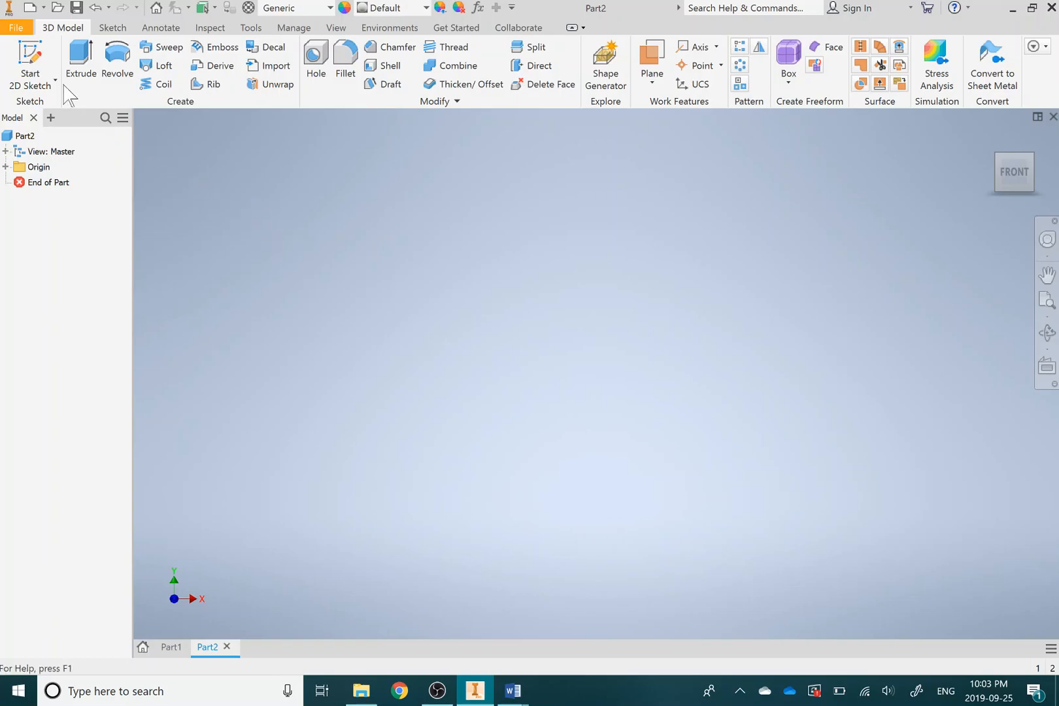
pyautogui.click(38, 56)
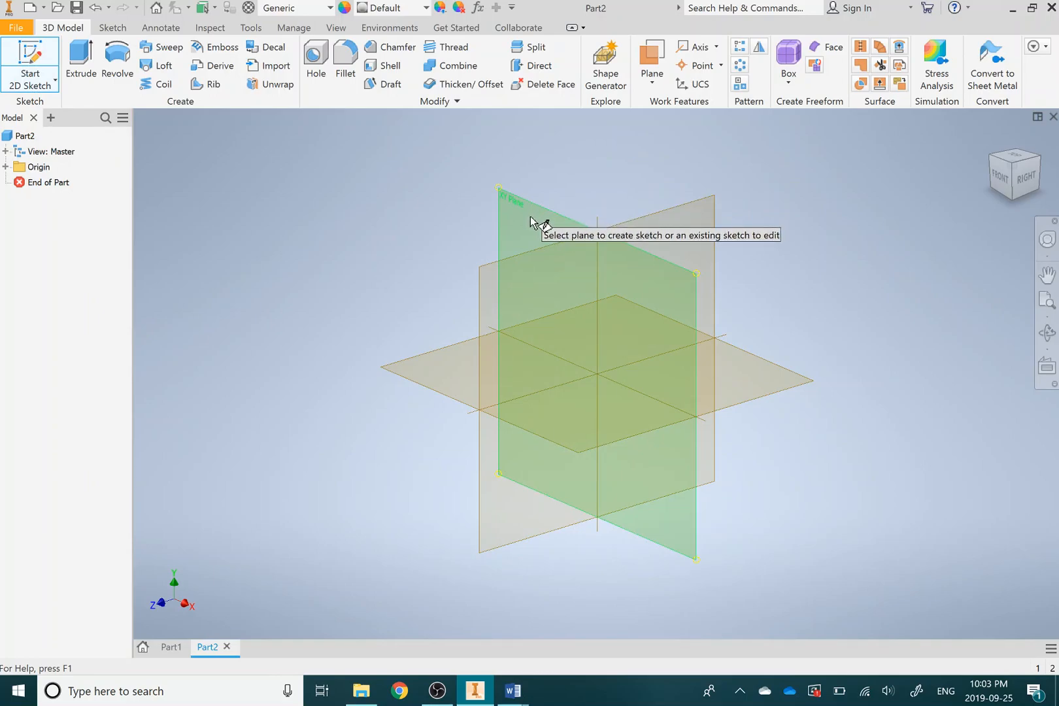
pyautogui.click(531, 217)
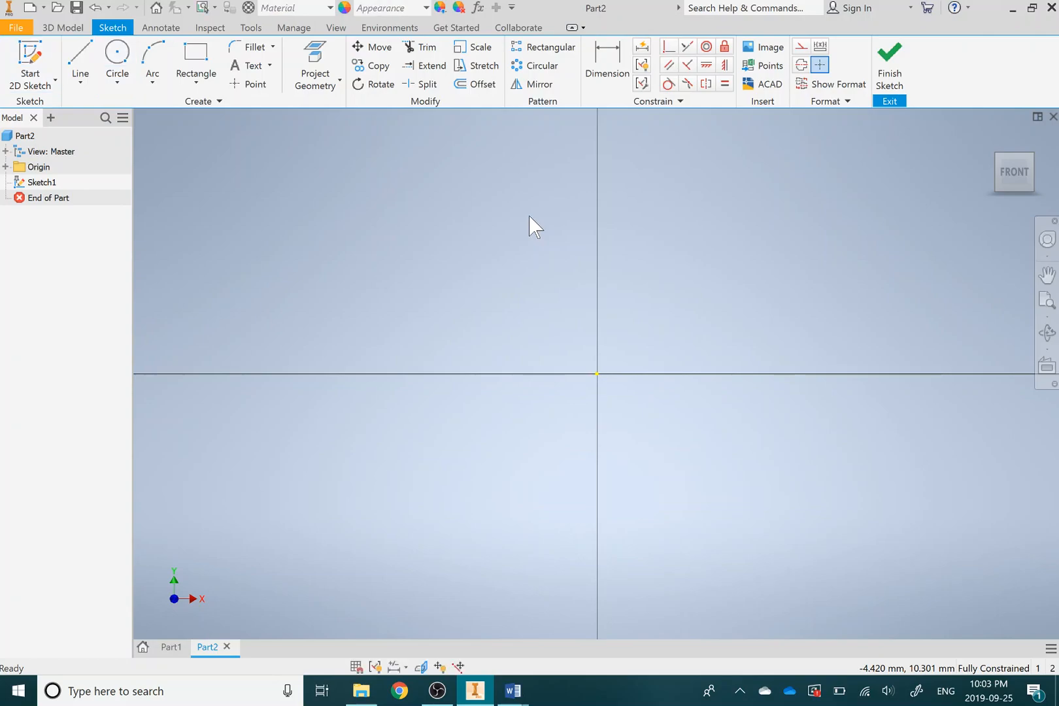
# - Sketch a two-corner rectangle about 28.9 mm wide that encloses the origin
pyautogui.click(196, 59)
pyautogui.click(397, 319)
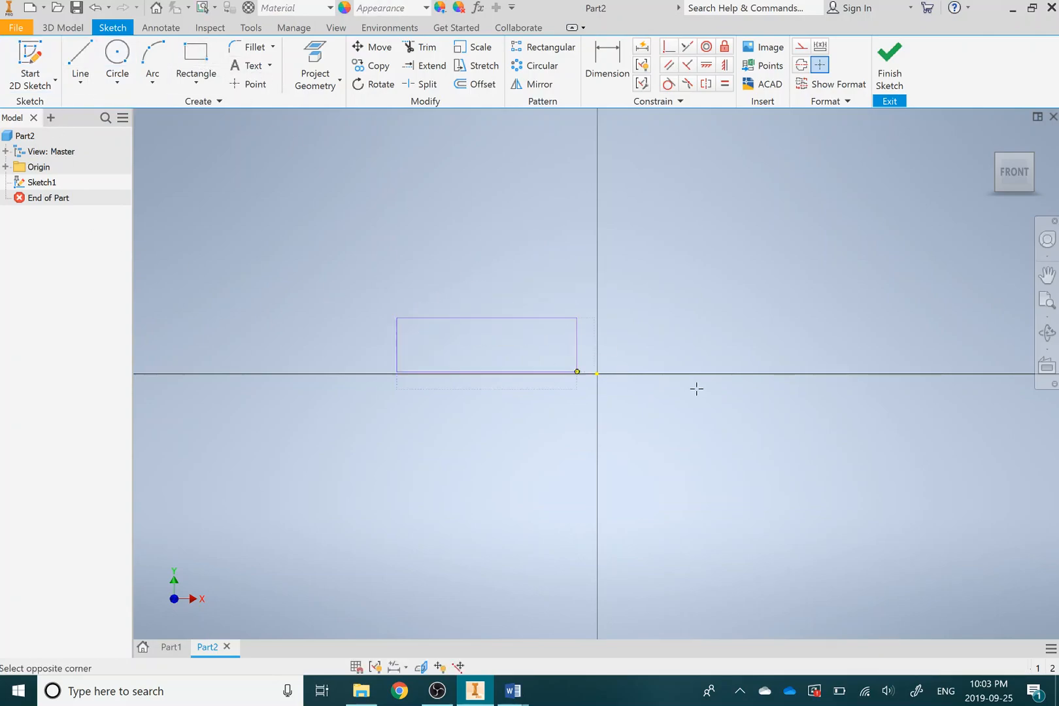
pyautogui.click(841, 450)
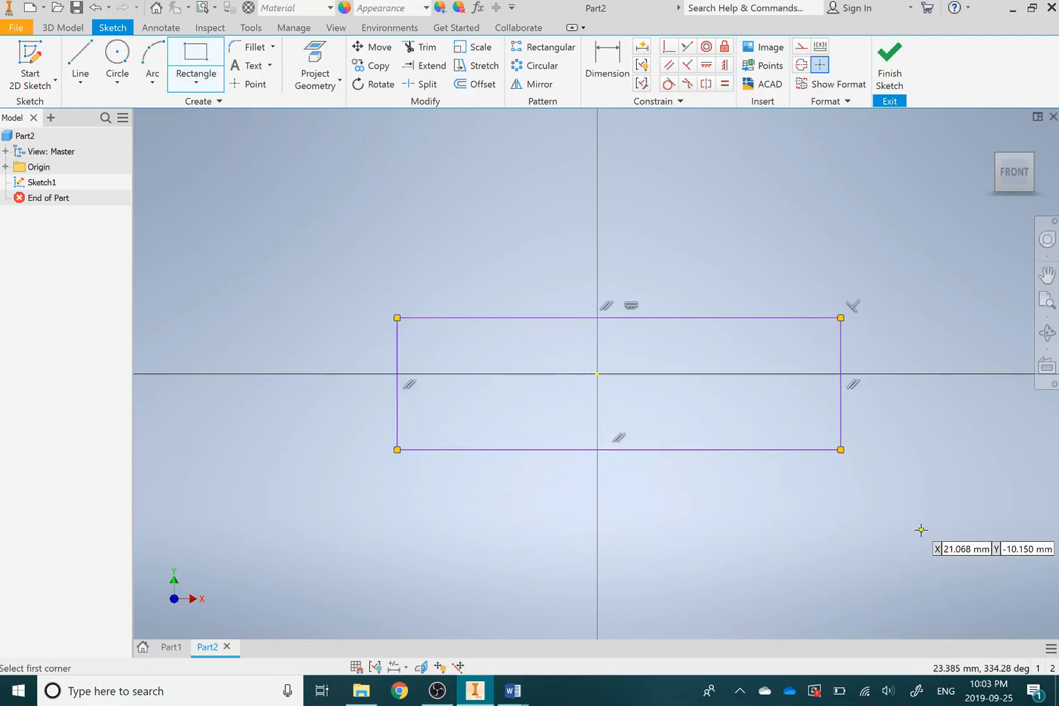
# - Dimension the rectangle to 50 mm wide and 15 mm high
pyautogui.click(606, 57)
pyautogui.click(694, 319)
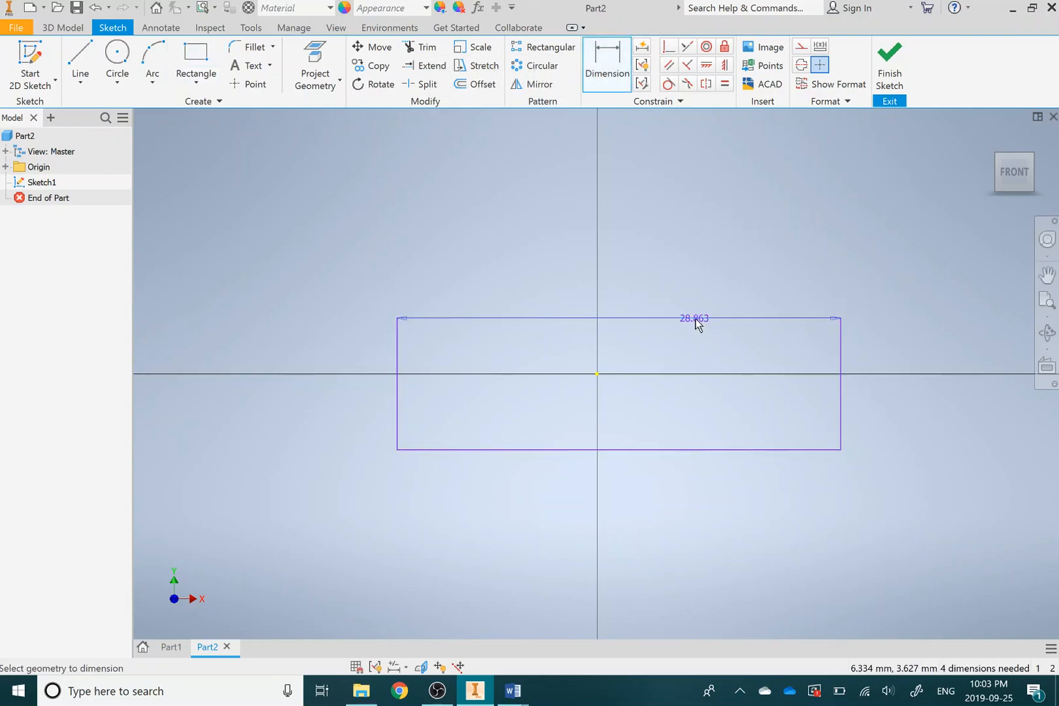
pyautogui.click(703, 257)
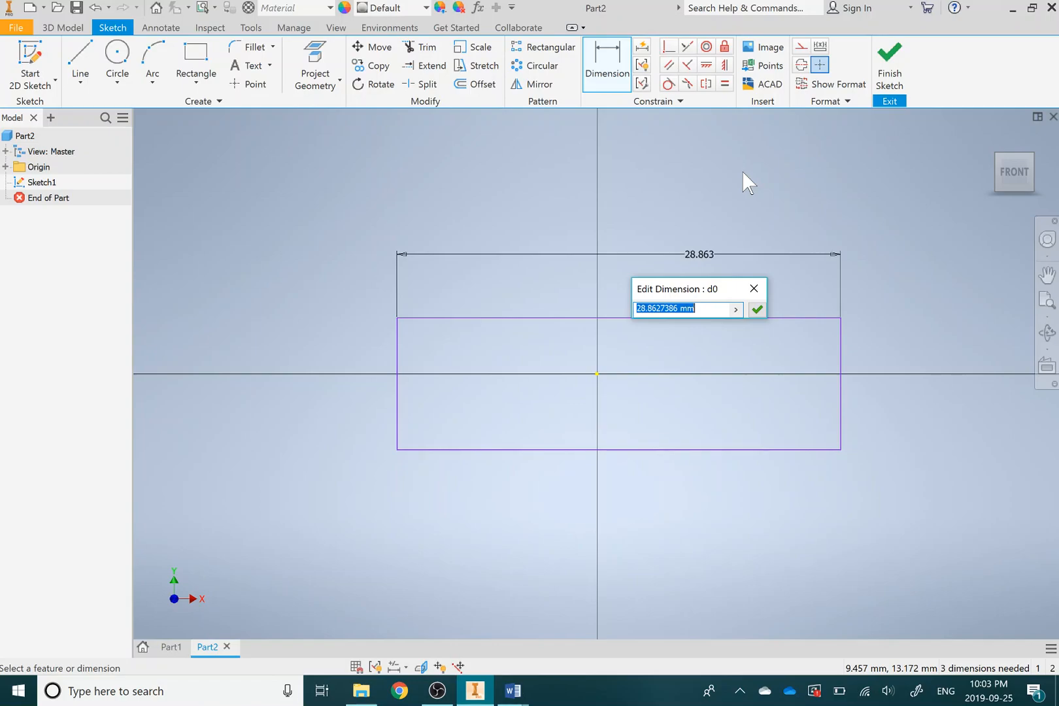
pyautogui.write('50')
pyautogui.press('Return')
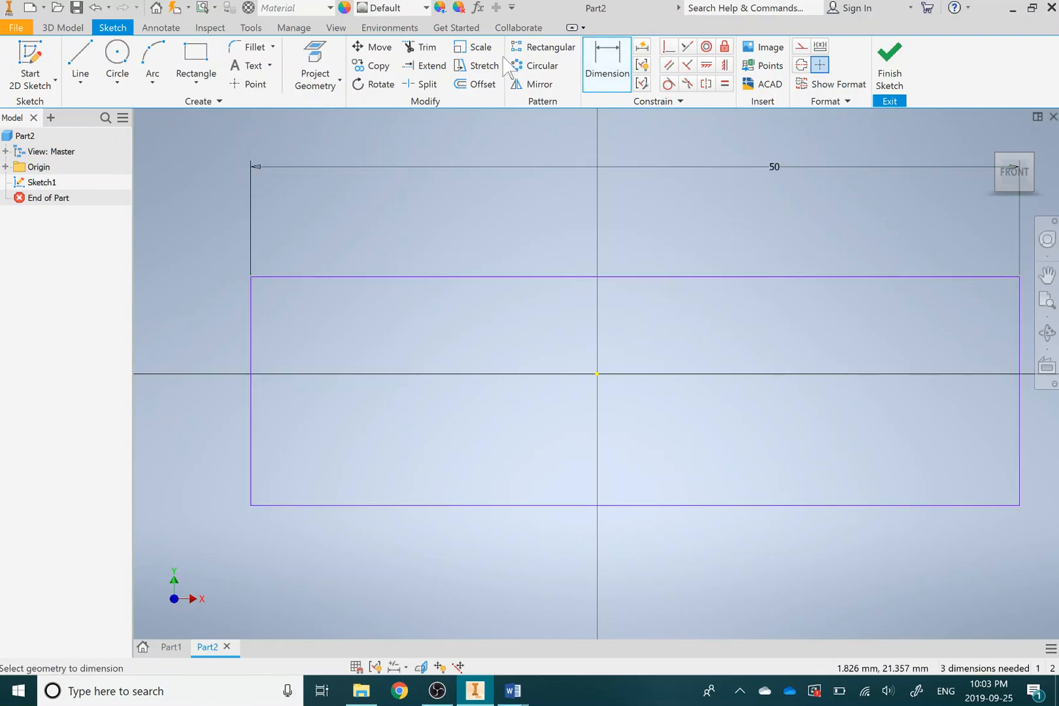
pyautogui.click(251, 333)
pyautogui.click(195, 347)
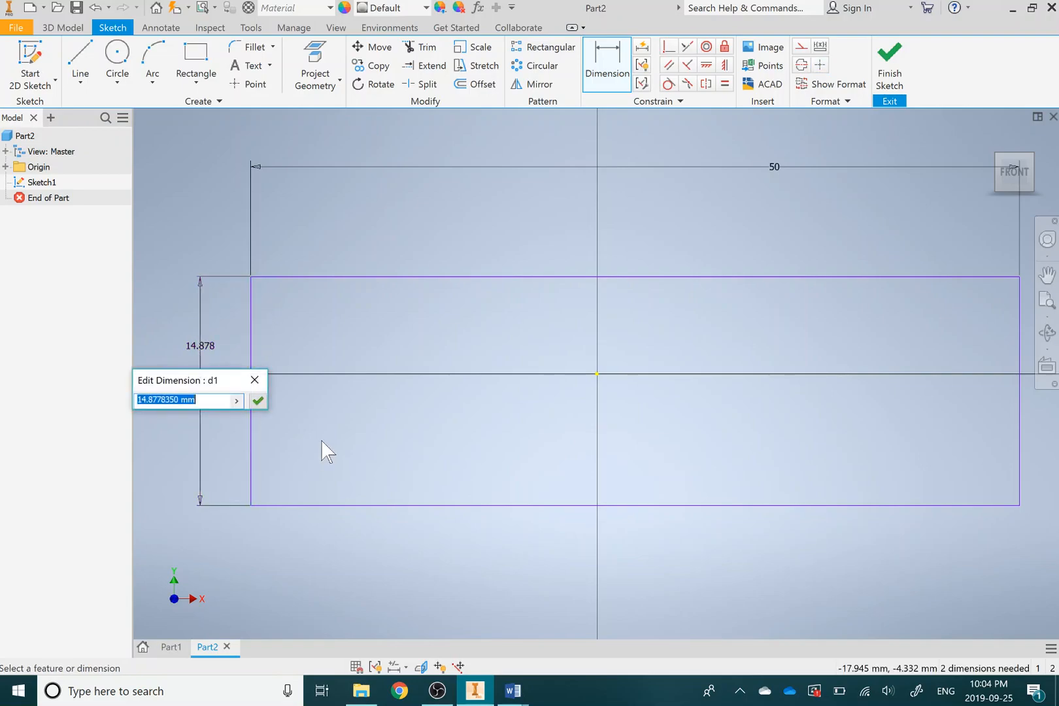
pyautogui.write('15')
pyautogui.press('Return')
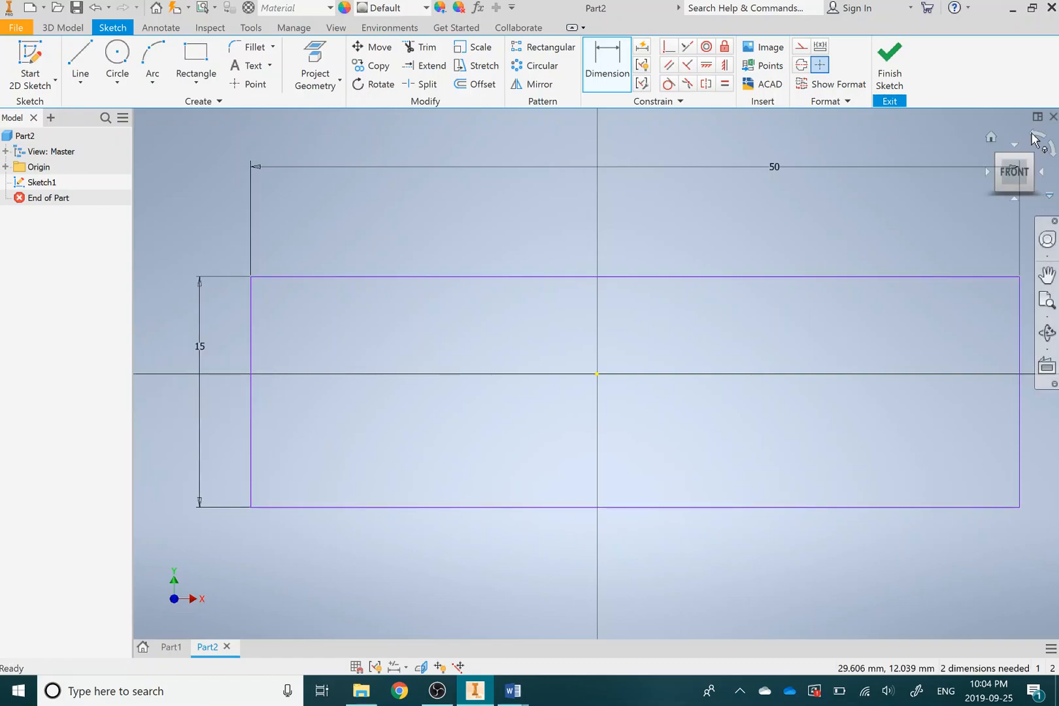
# - Finish the sketch and extrude the rectangular profile 5 mm
pyautogui.click(889, 57)
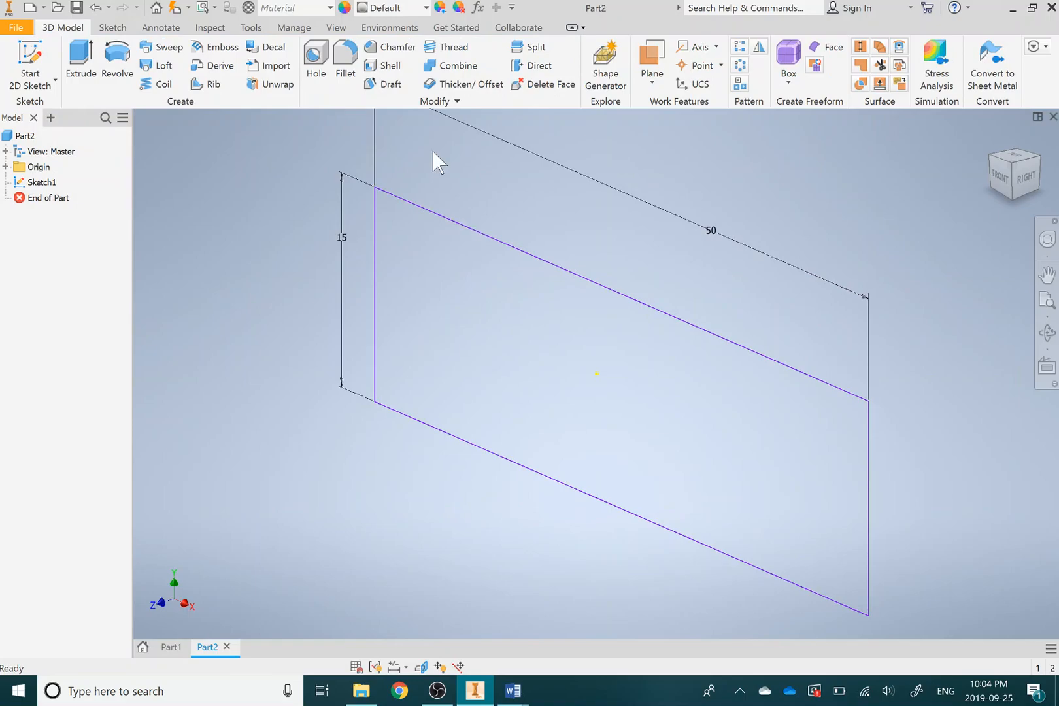
pyautogui.click(81, 63)
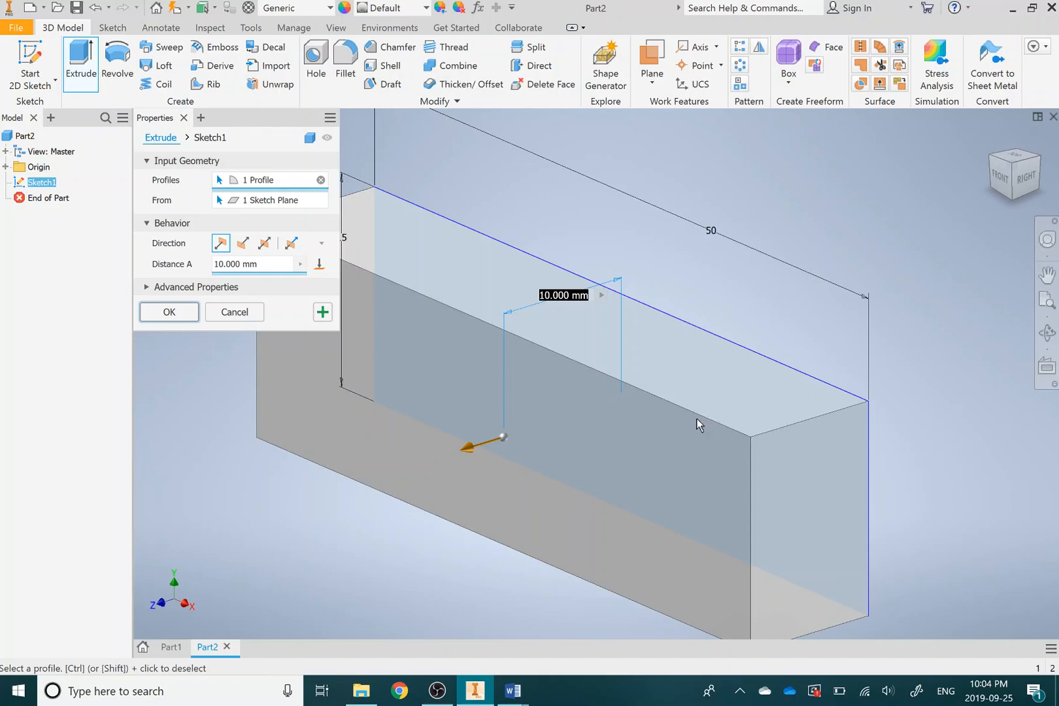
pyautogui.write('5')
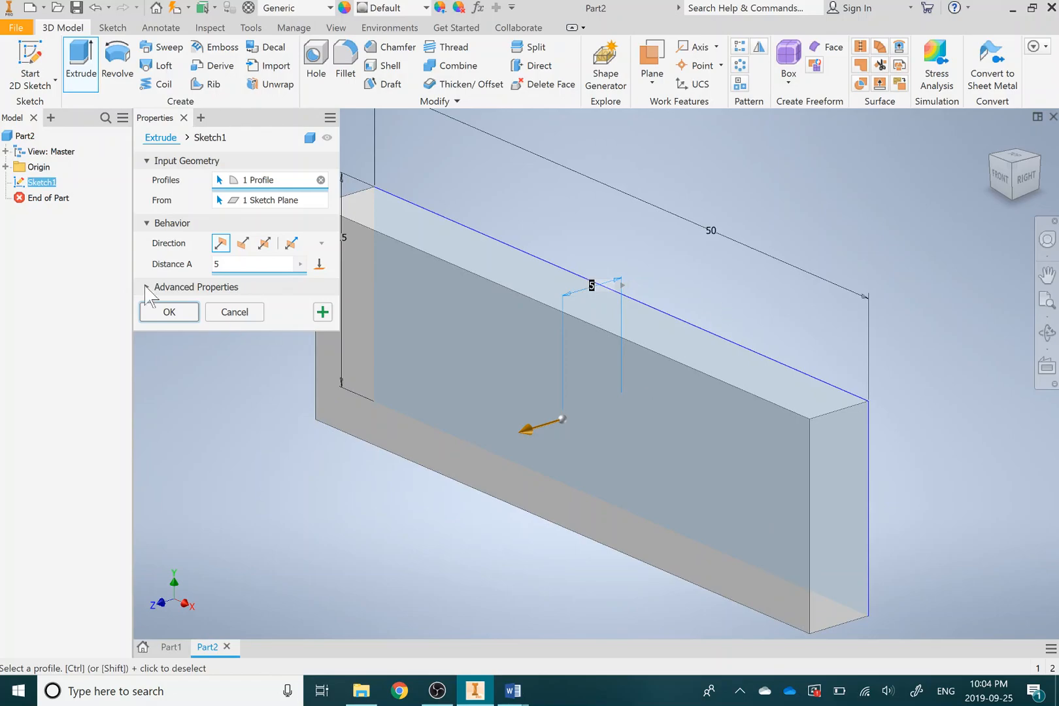
pyautogui.click(185, 317)
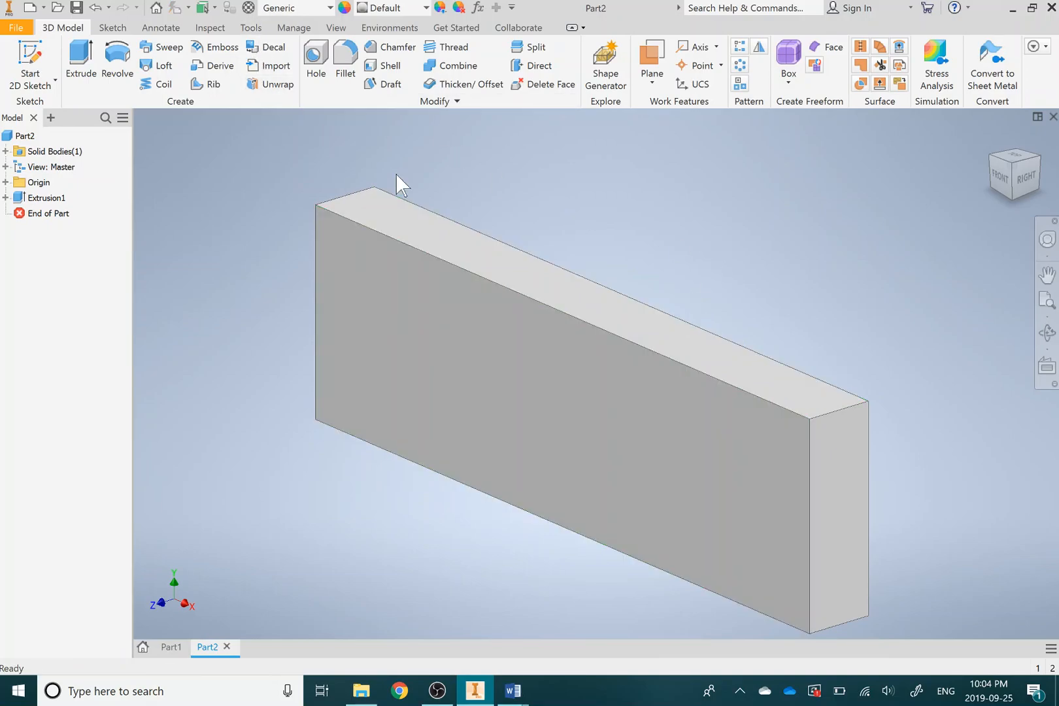
# - Start a new sketch on the block's large front face and project the face's edges into it
pyautogui.click(29, 62)
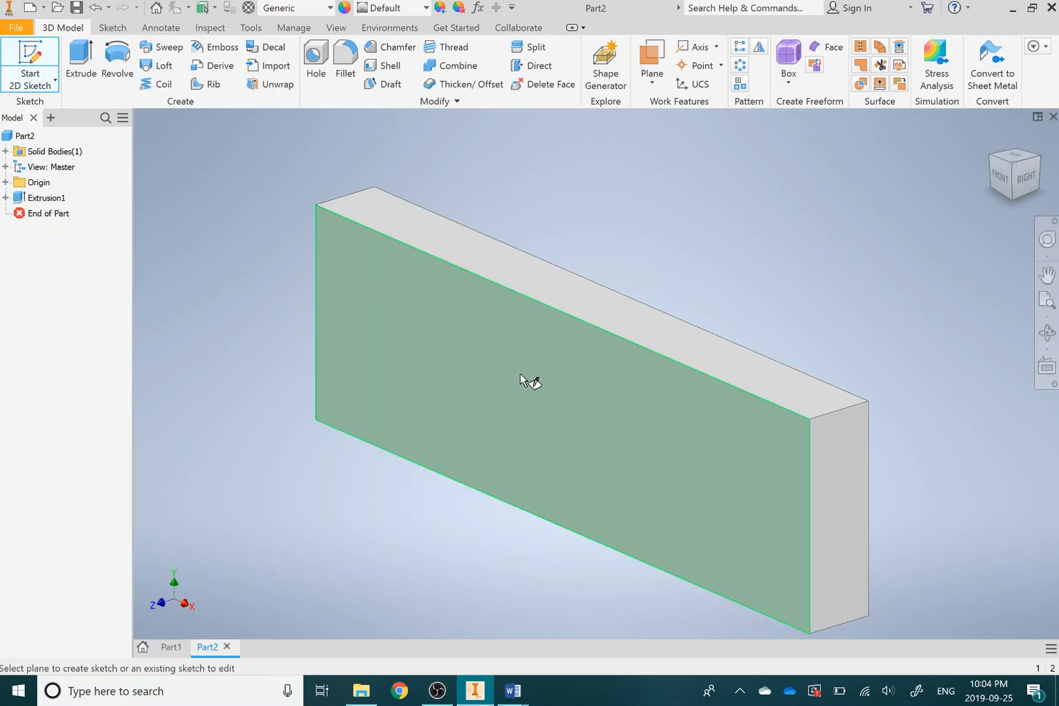
pyautogui.click(520, 373)
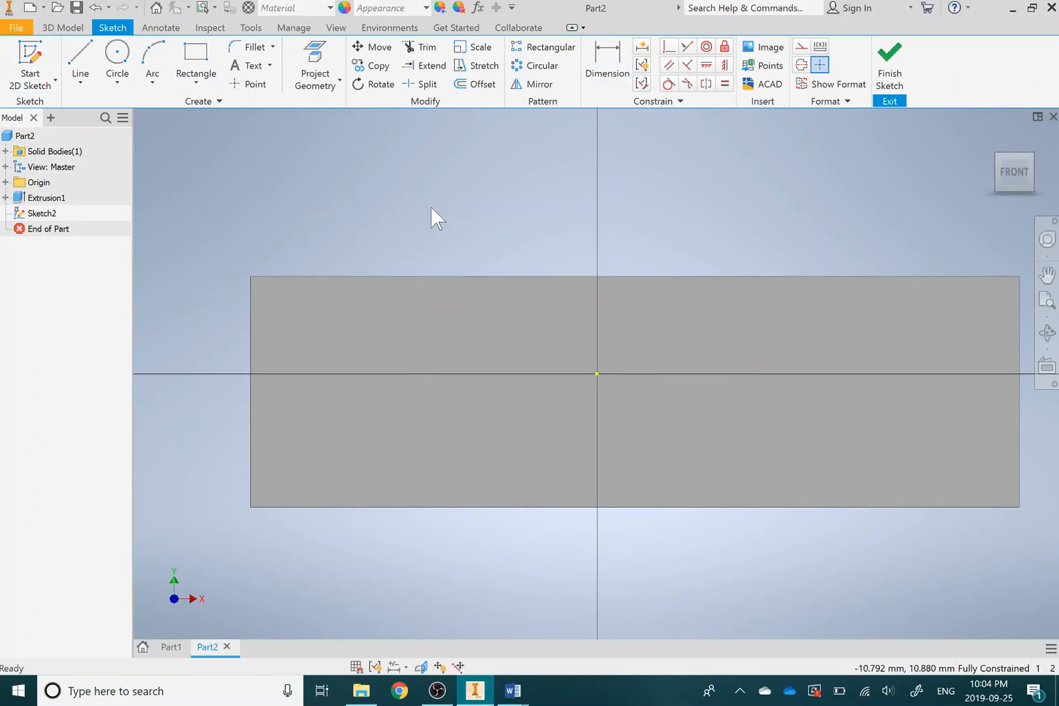
pyautogui.click(315, 53)
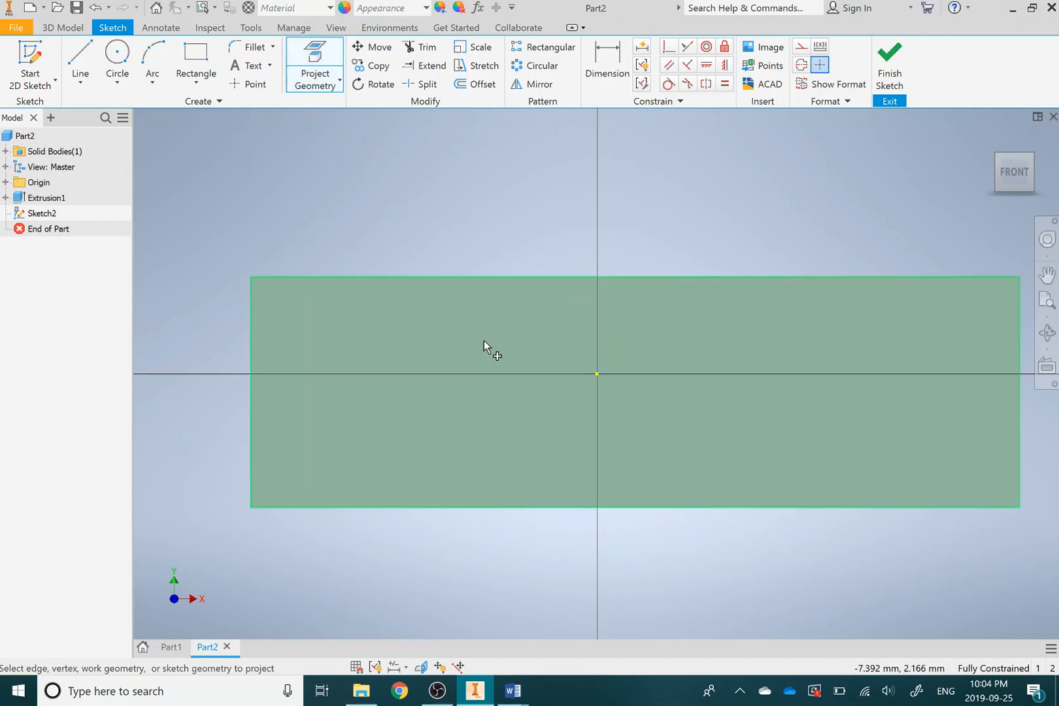
pyautogui.click(508, 364)
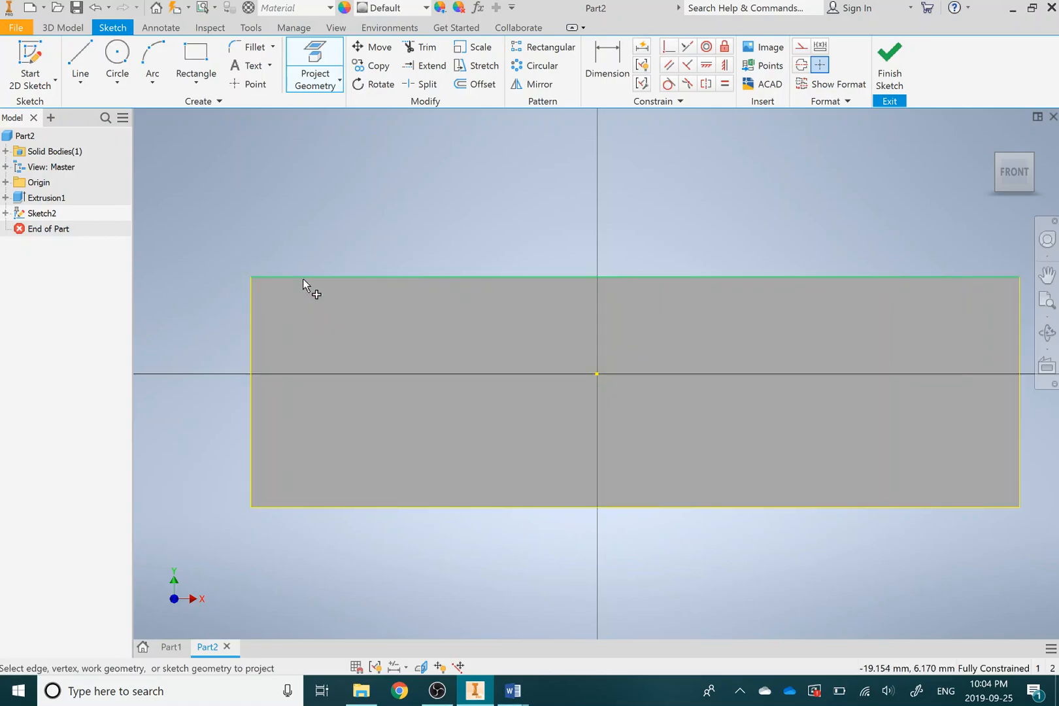
pyautogui.click(439, 422)
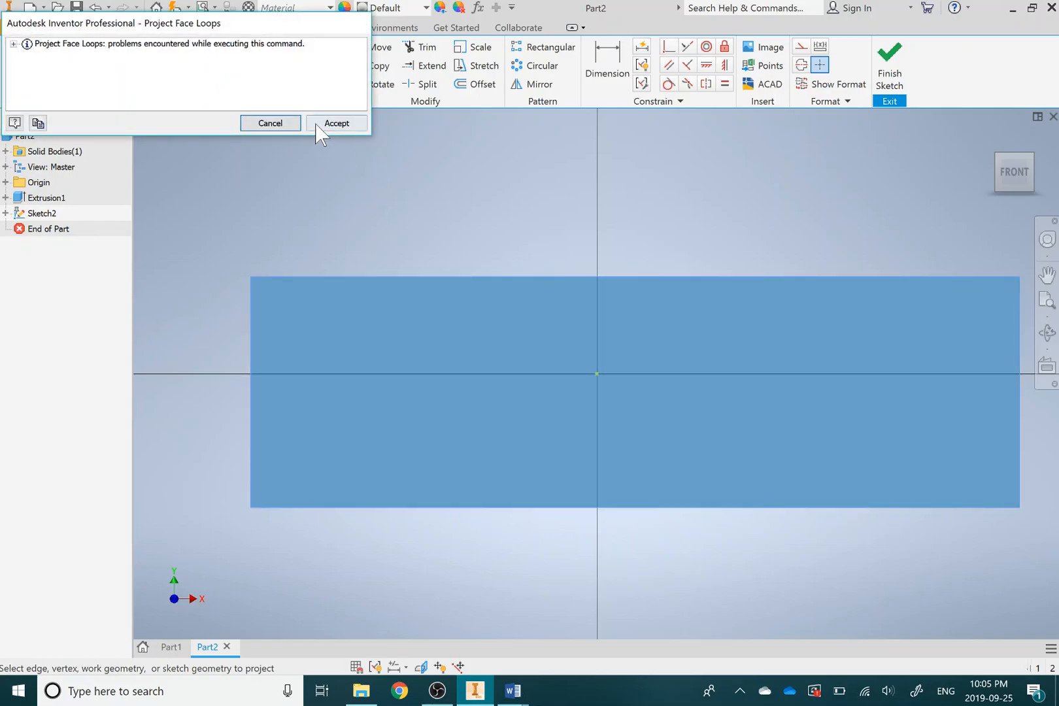
pyautogui.click(284, 123)
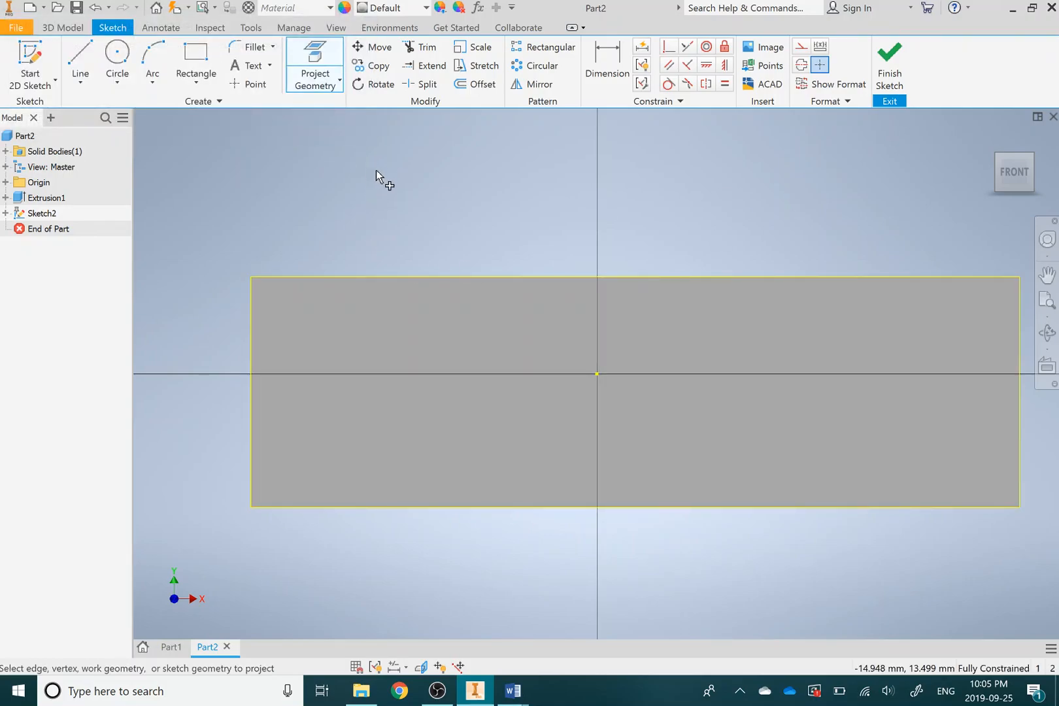
# - Offset the projected rectangle 2 mm inward to form an inner border on the front face
pyautogui.click(475, 85)
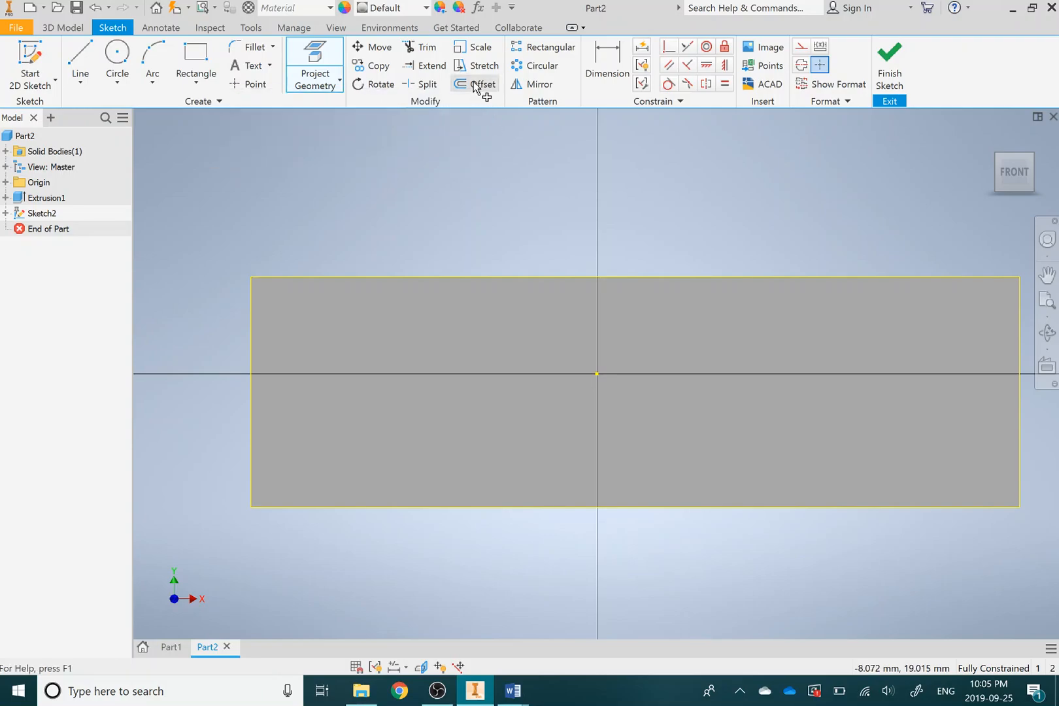
pyautogui.click(486, 279)
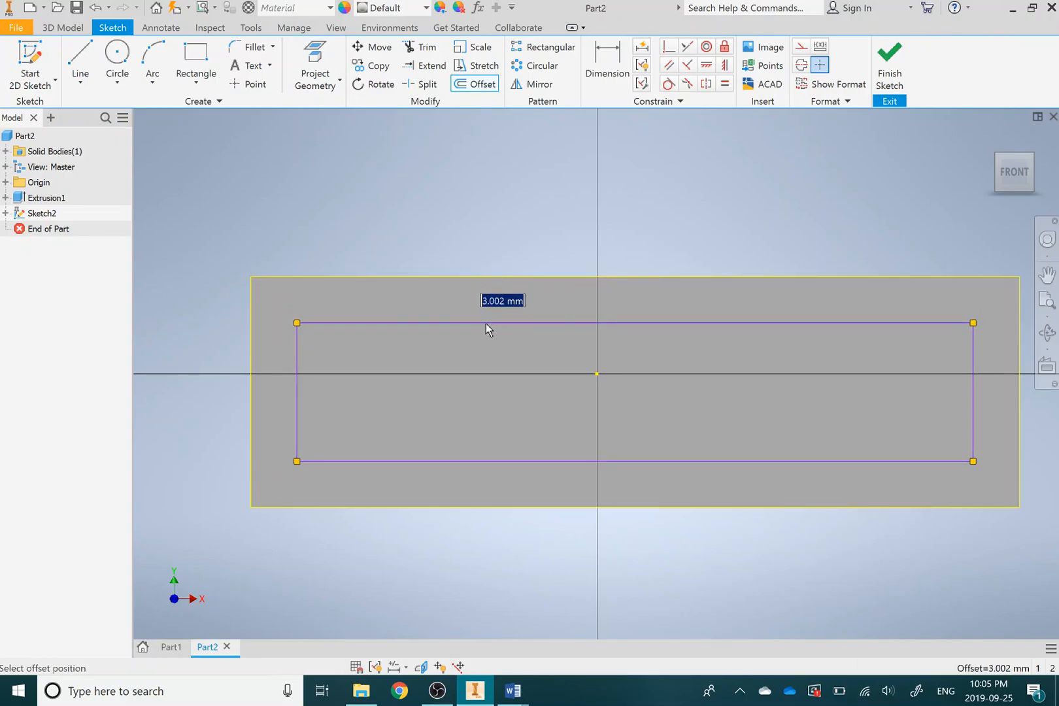
pyautogui.write('2')
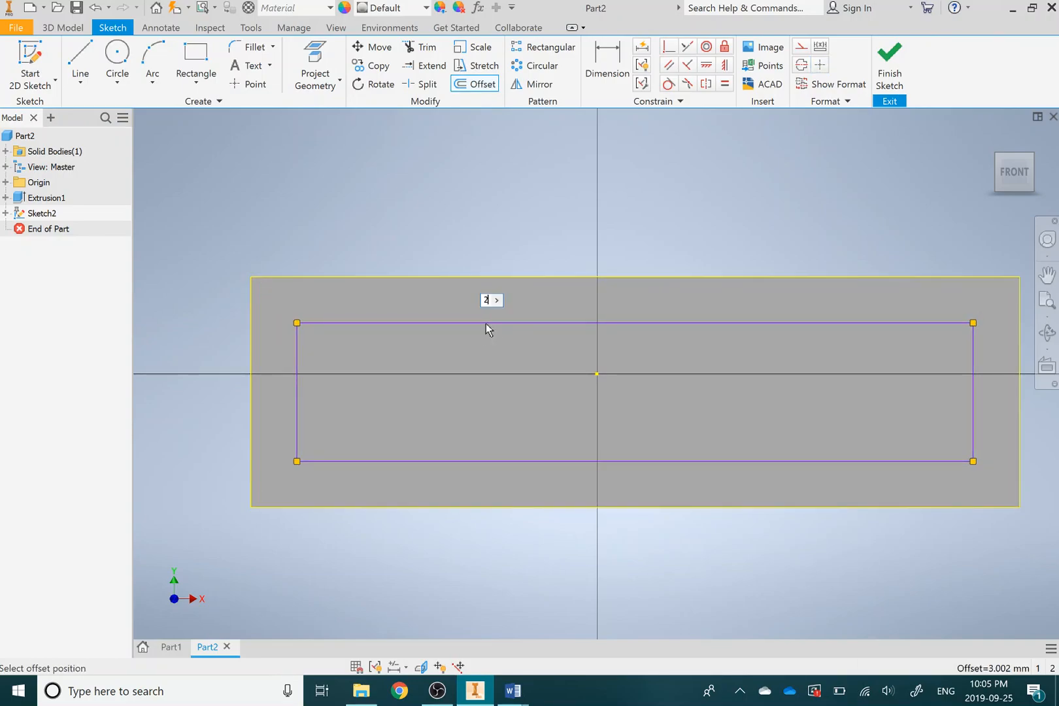
pyautogui.press('Return')
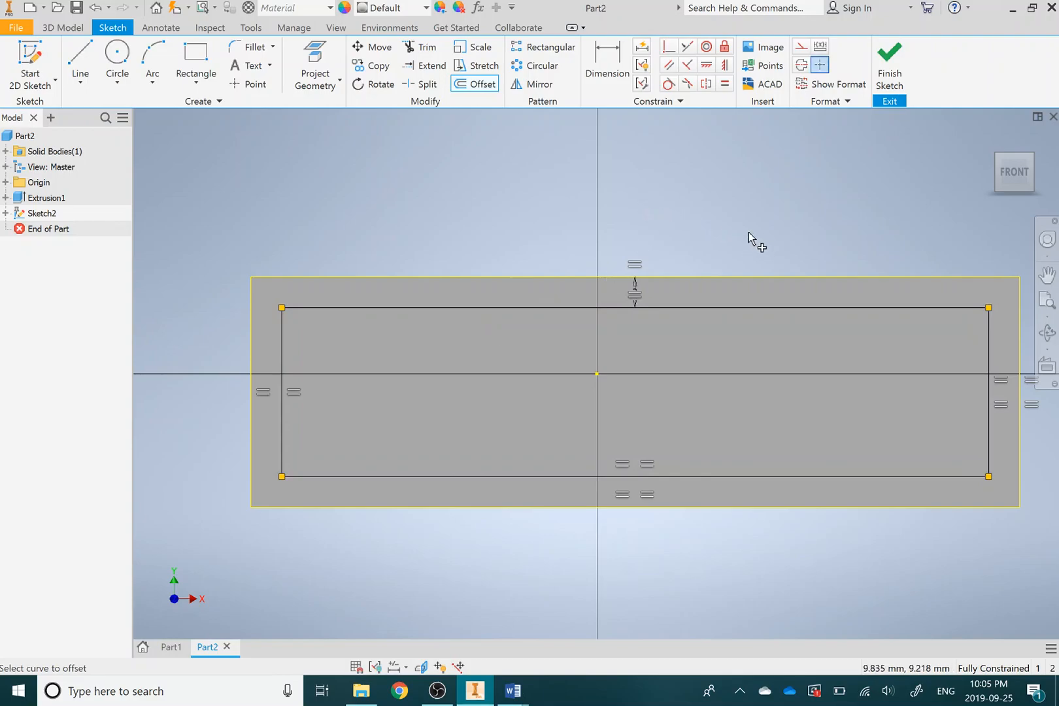
pyautogui.press('Escape')
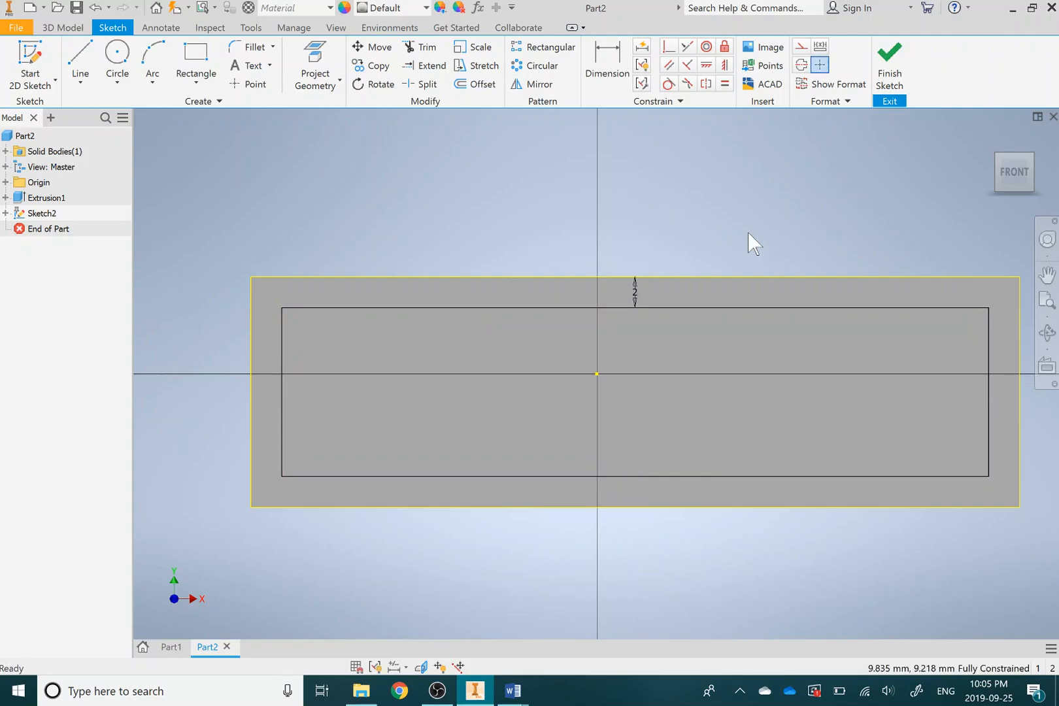
pyautogui.doubleClick(635, 294)
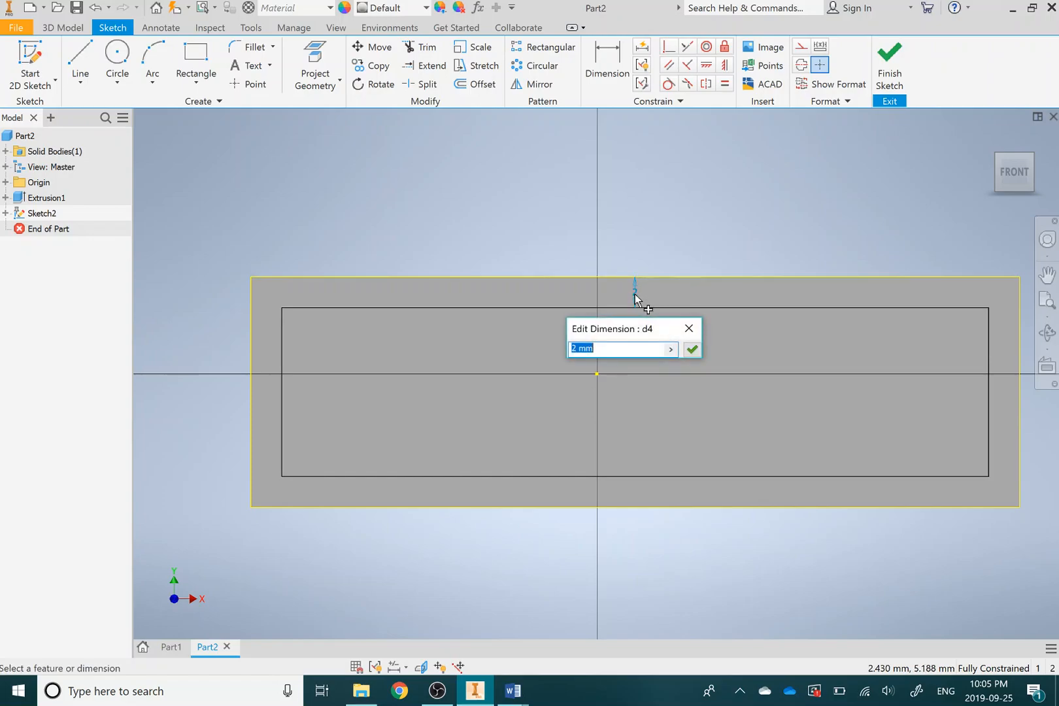
pyautogui.click(696, 351)
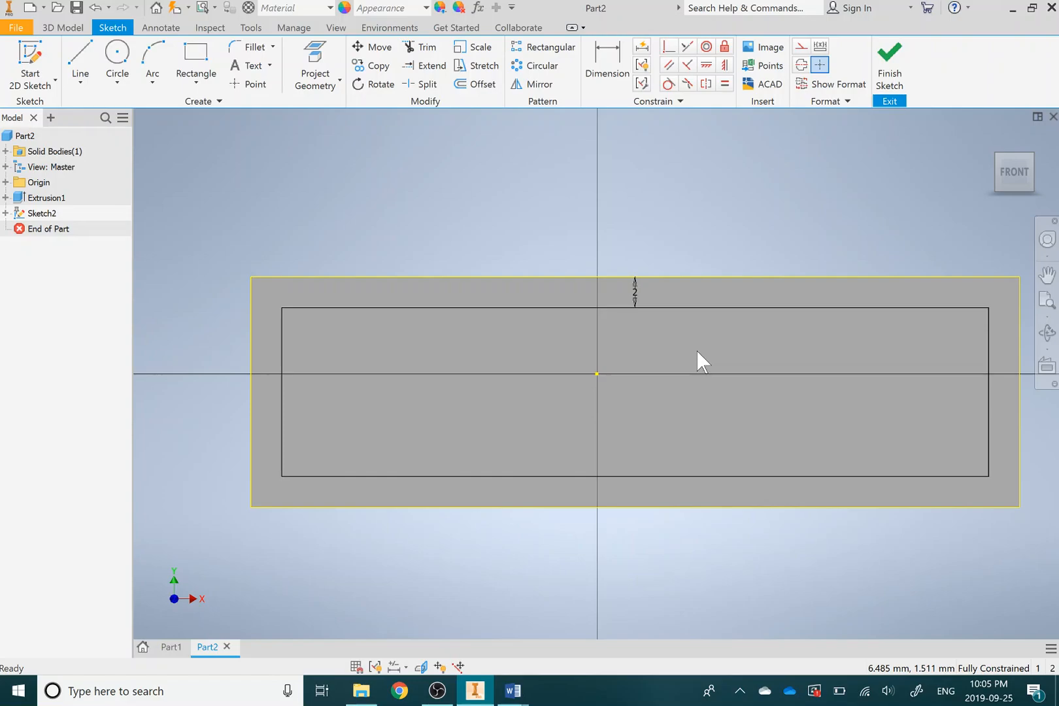
# - Add a text box within the inner rectangle and enter the text "NBCHS"
pyautogui.click(253, 67)
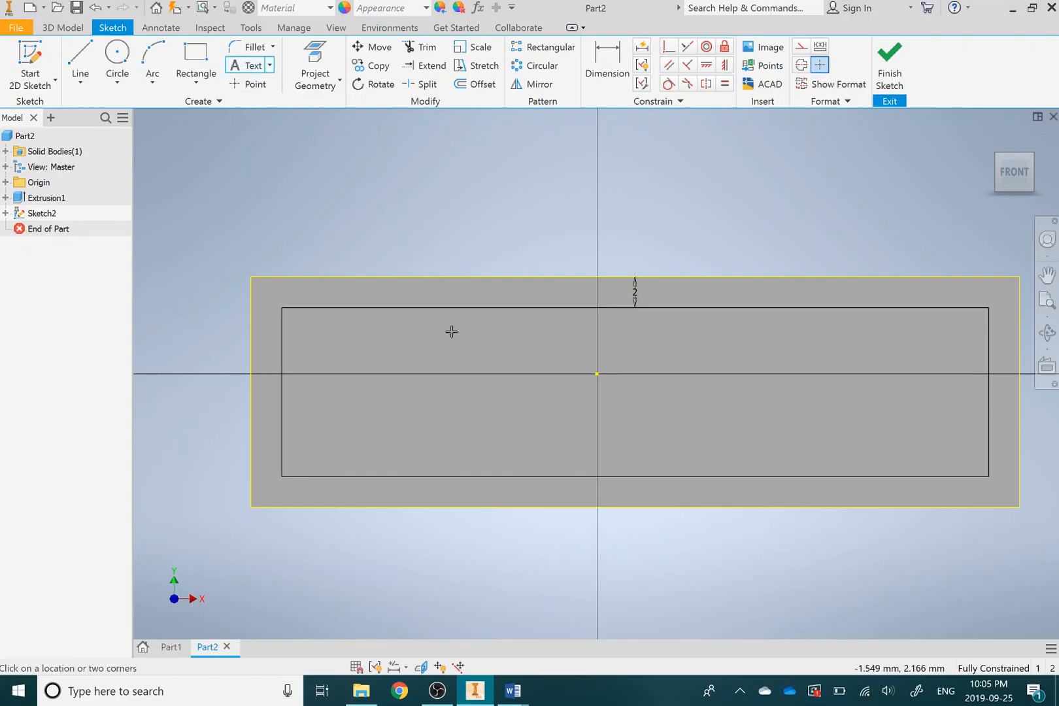
pyautogui.moveTo(412, 323); pyautogui.dragTo(968, 461)
pyautogui.click(967, 460)
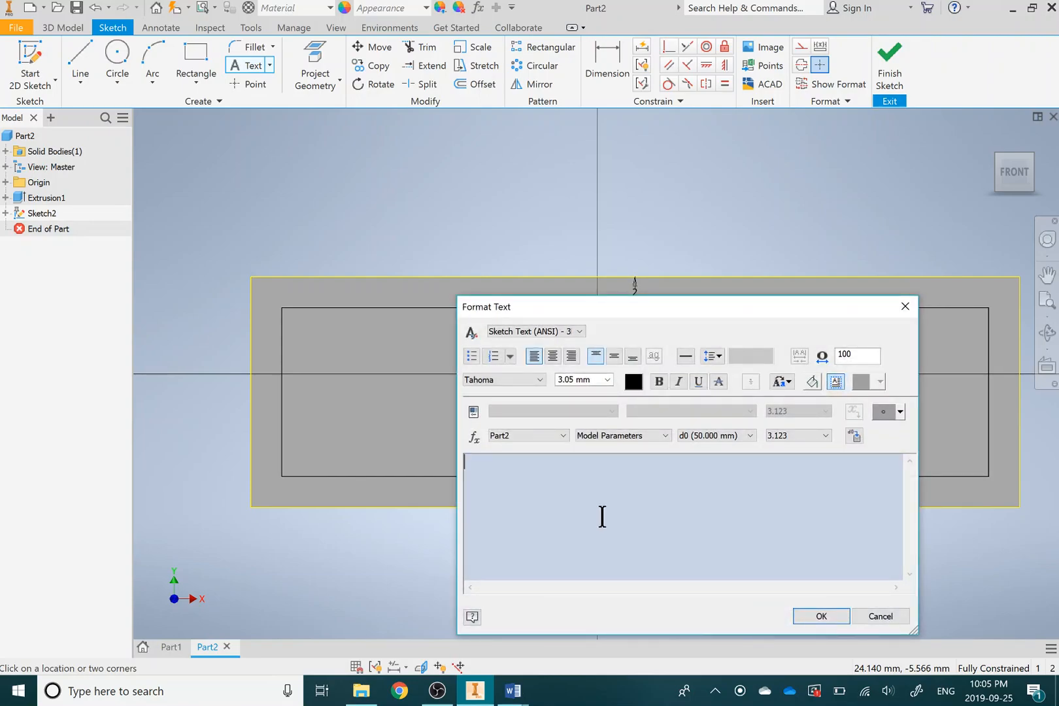
pyautogui.write('NBCHS')
# - Set the text height of "NBCHS" to 8.00 mm
pyautogui.moveTo(510, 464); pyautogui.dragTo(439, 456)
pyautogui.click(607, 379)
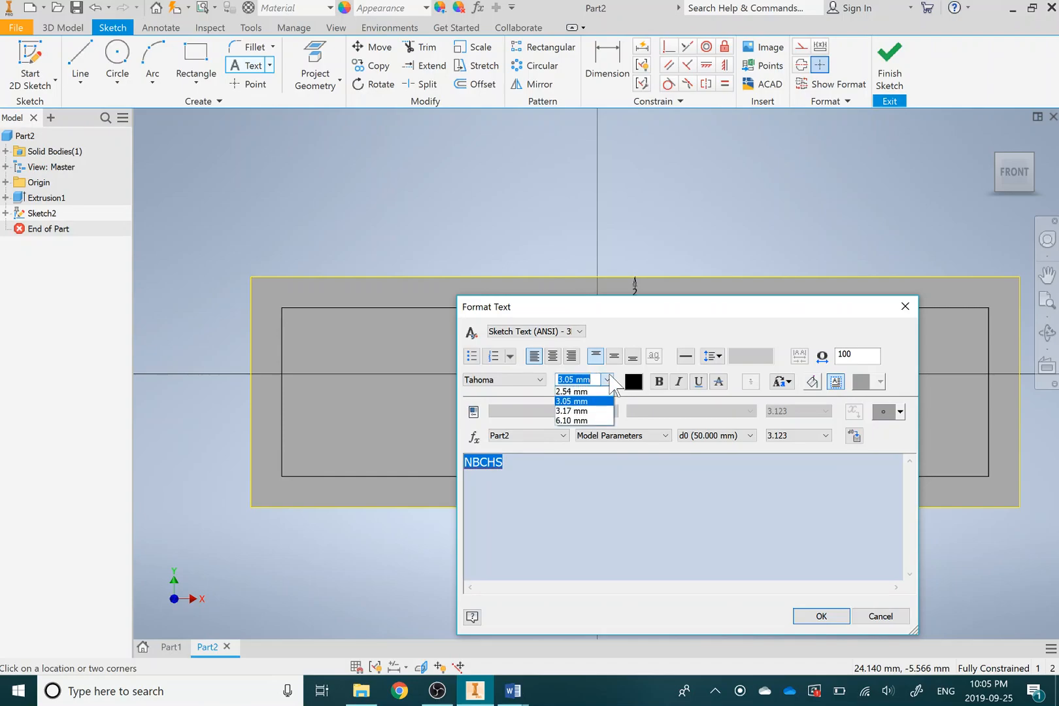
pyautogui.write('8')
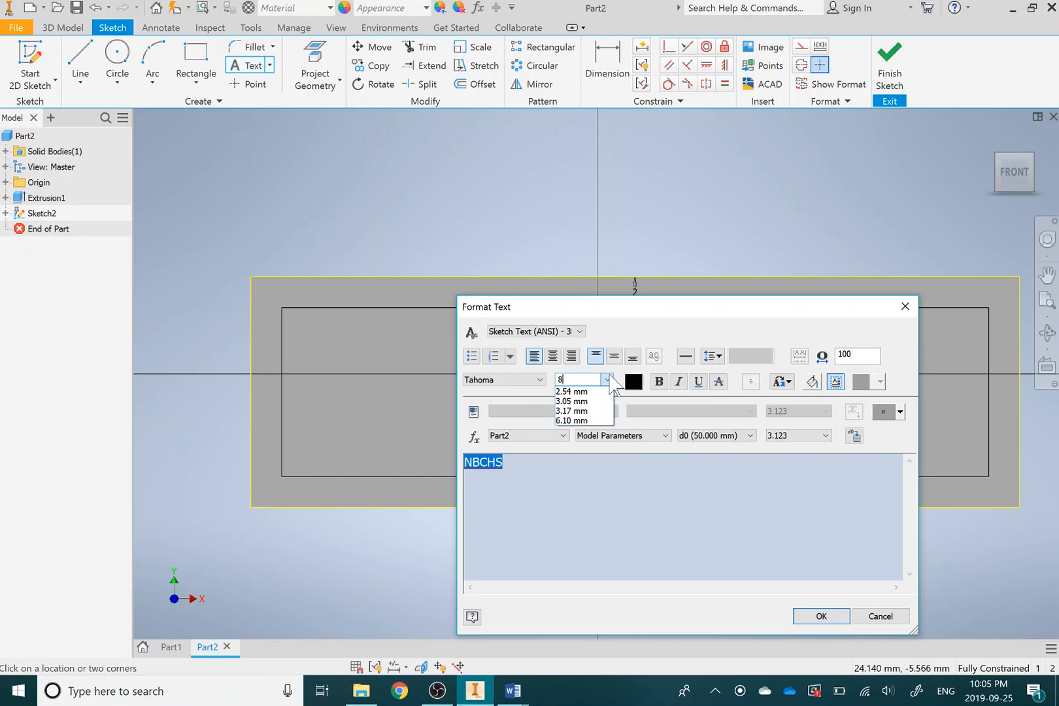
pyautogui.press('Return')
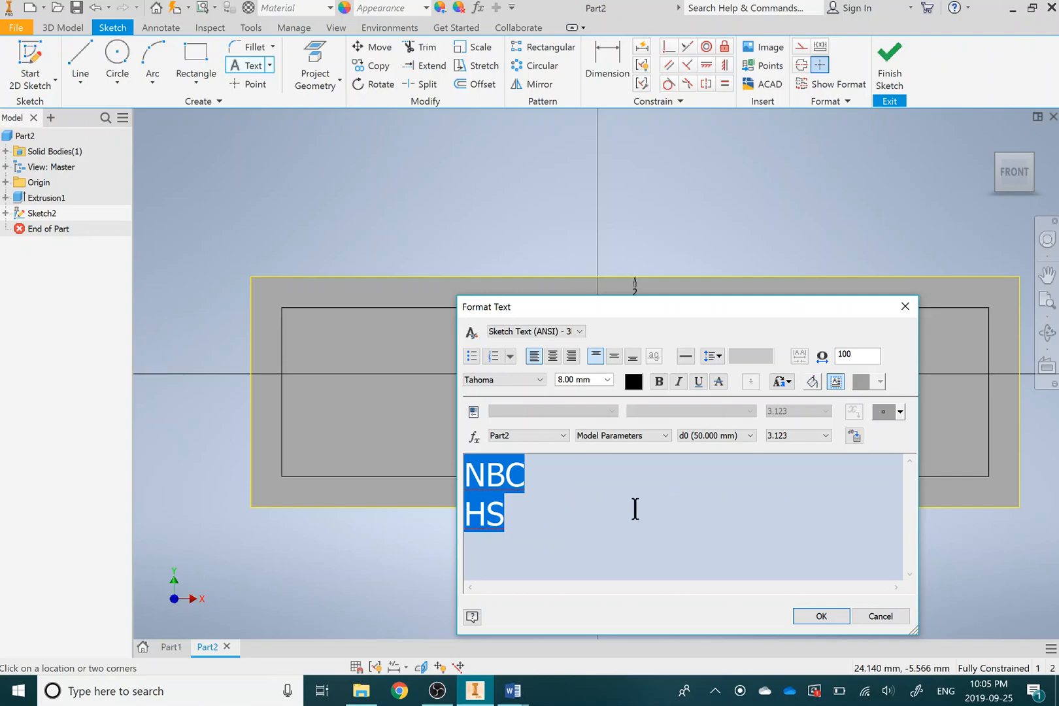
# - Set the font of the "NBCHS" text to Cooper Black and place the formatted text in the sketch
pyautogui.click(540, 380)
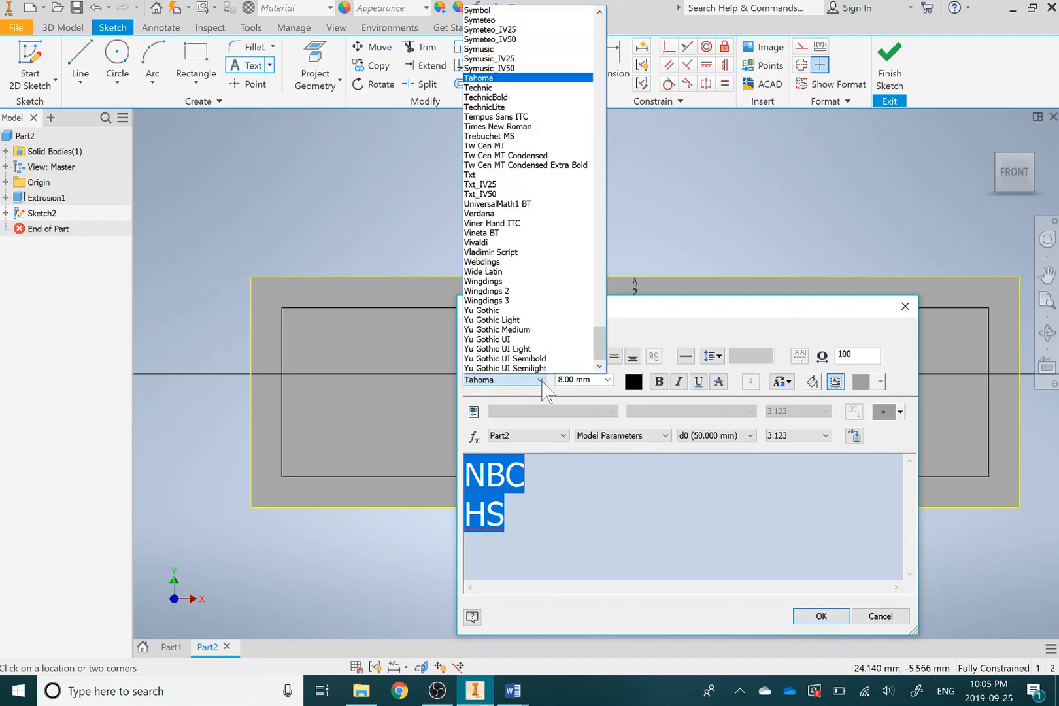
pyautogui.scroll(1, 531, 236)
pyautogui.scroll(20, 531, 235)
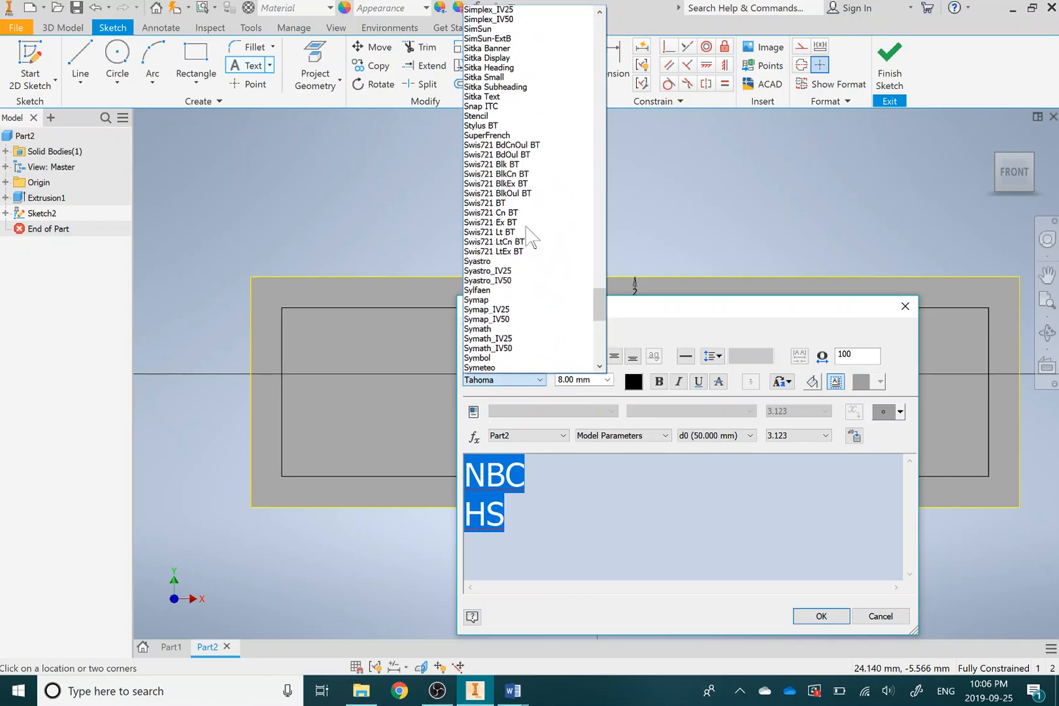
pyautogui.scroll(20, 531, 235)
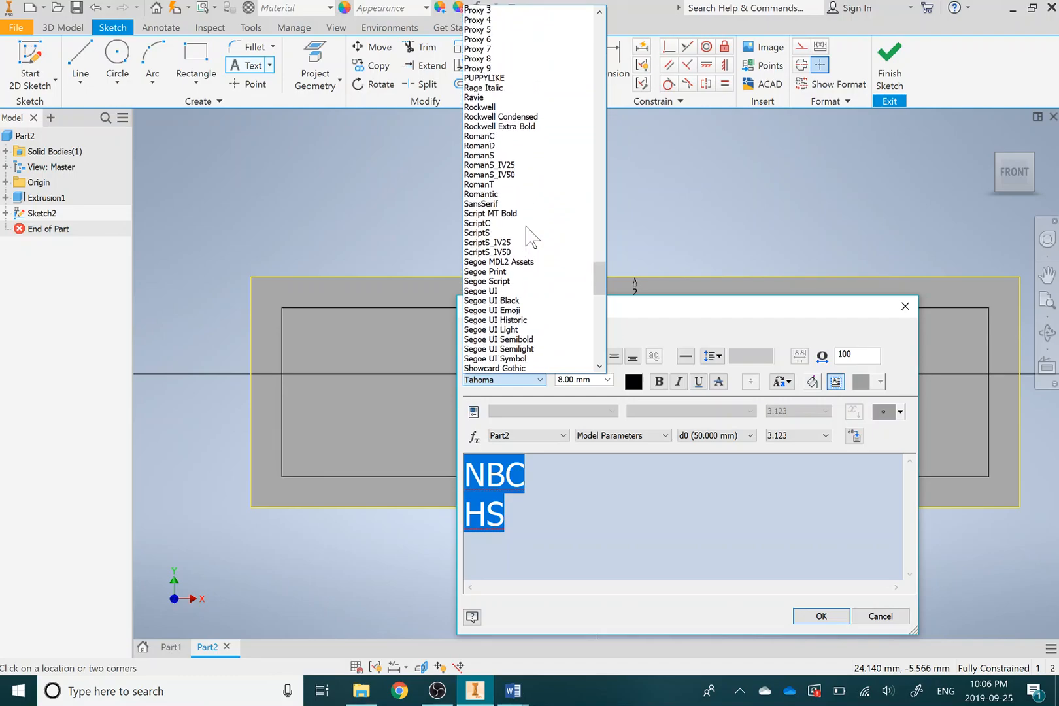
pyautogui.scroll(1, 527, 226)
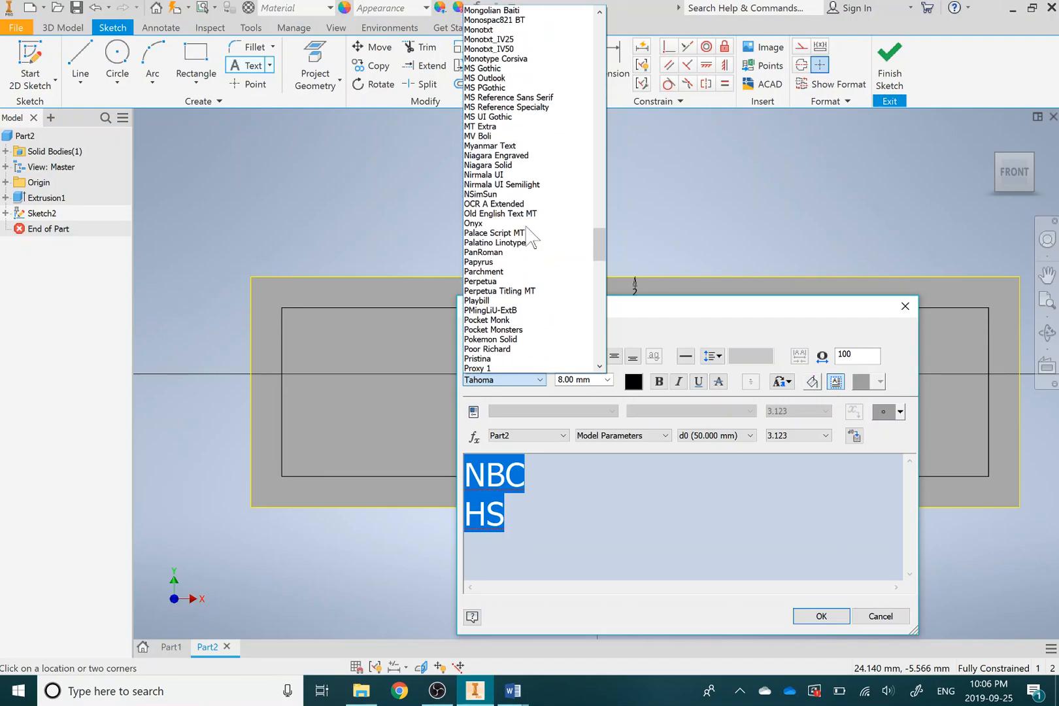
pyautogui.scroll(4, 531, 236)
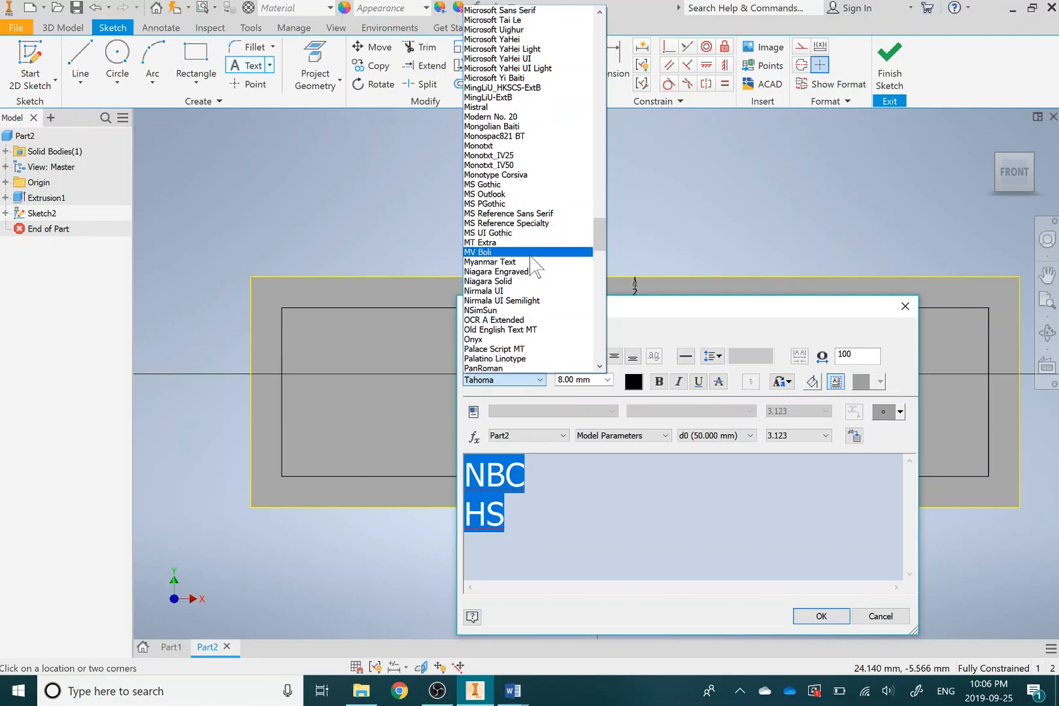
pyautogui.scroll(2, 513, 180)
pyautogui.scroll(14, 513, 181)
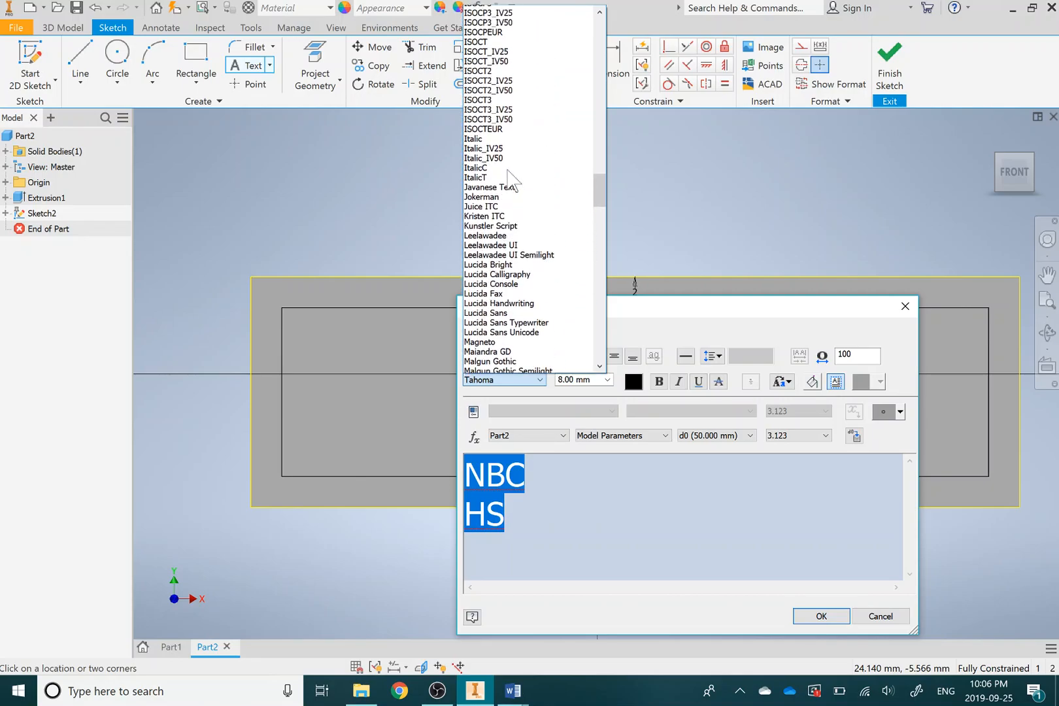
pyautogui.scroll(17, 514, 182)
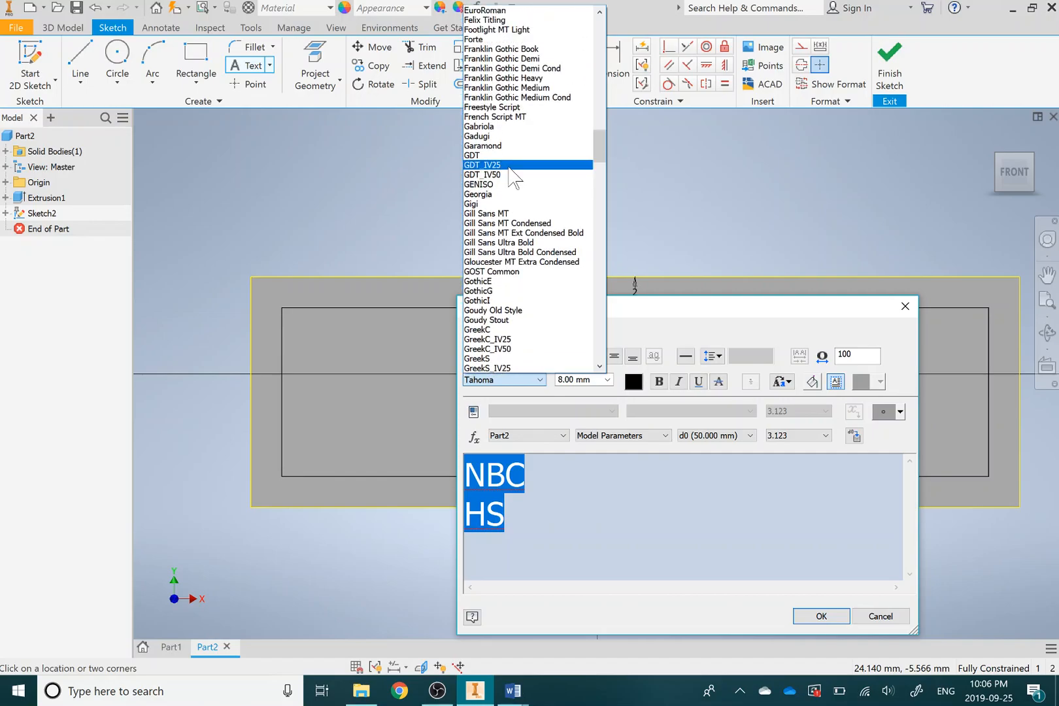
pyautogui.scroll(12, 515, 175)
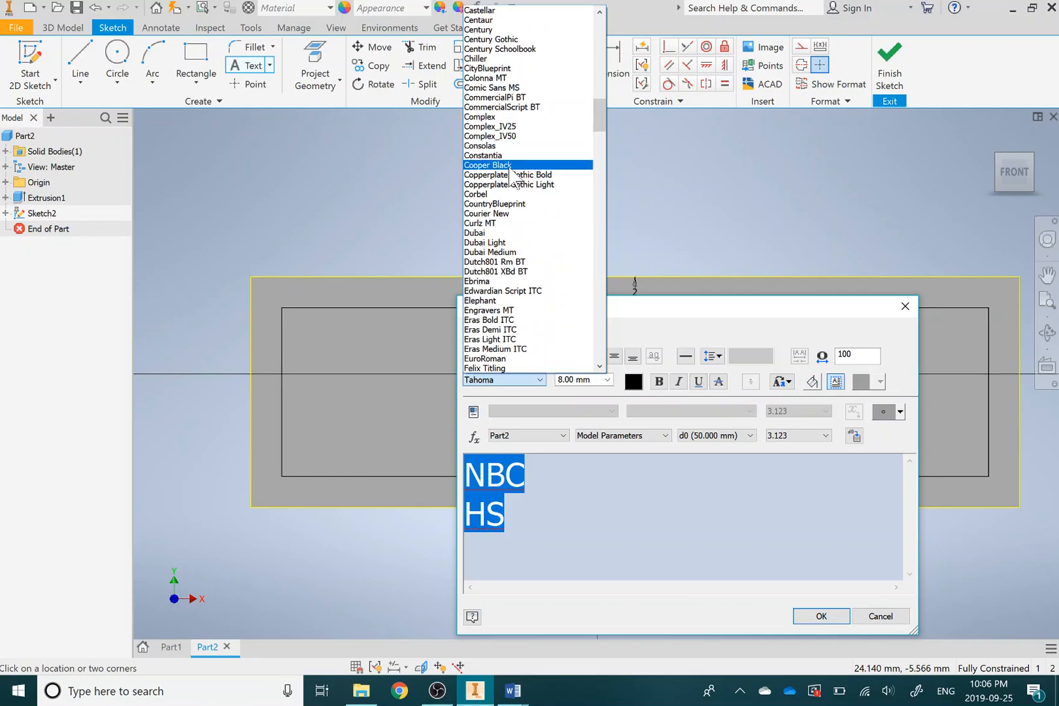
pyautogui.click(509, 165)
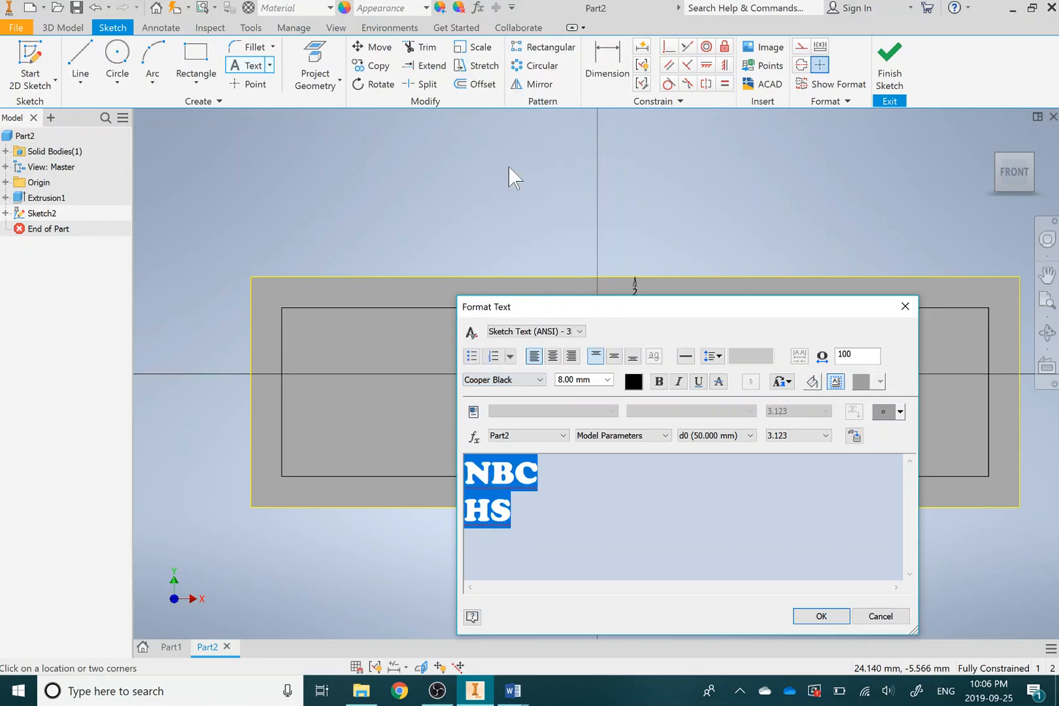
pyautogui.click(816, 616)
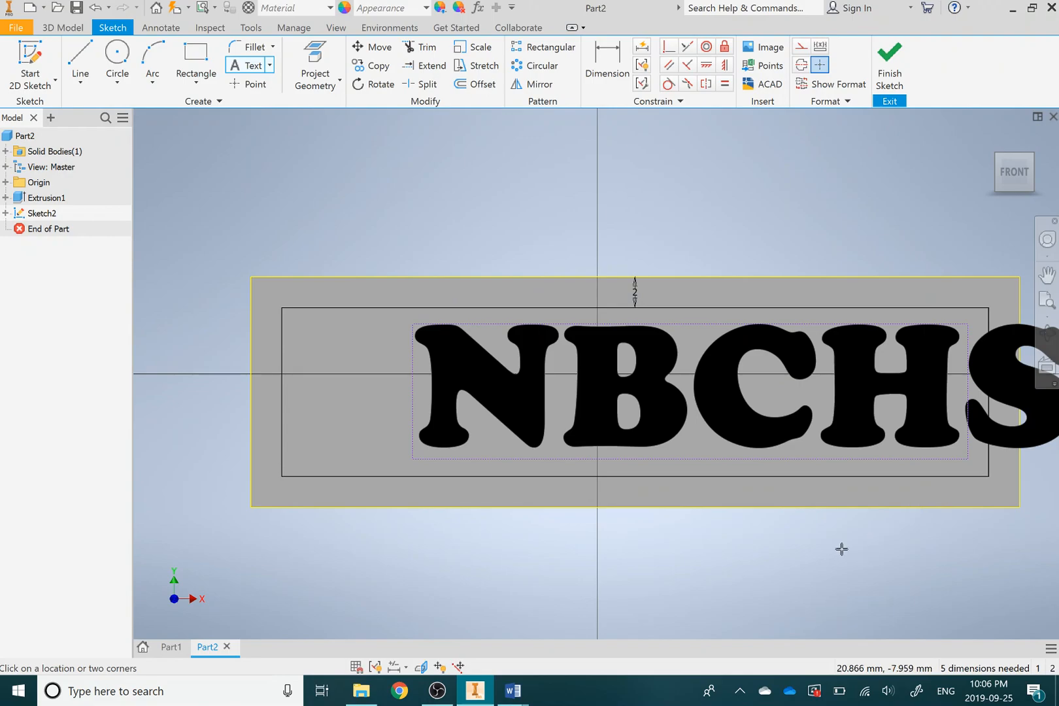
# - Move the "NBCHS" text so it sits inside the inner border rectangle, and finish the sketch
pyautogui.scroll(-4, 764, 532)
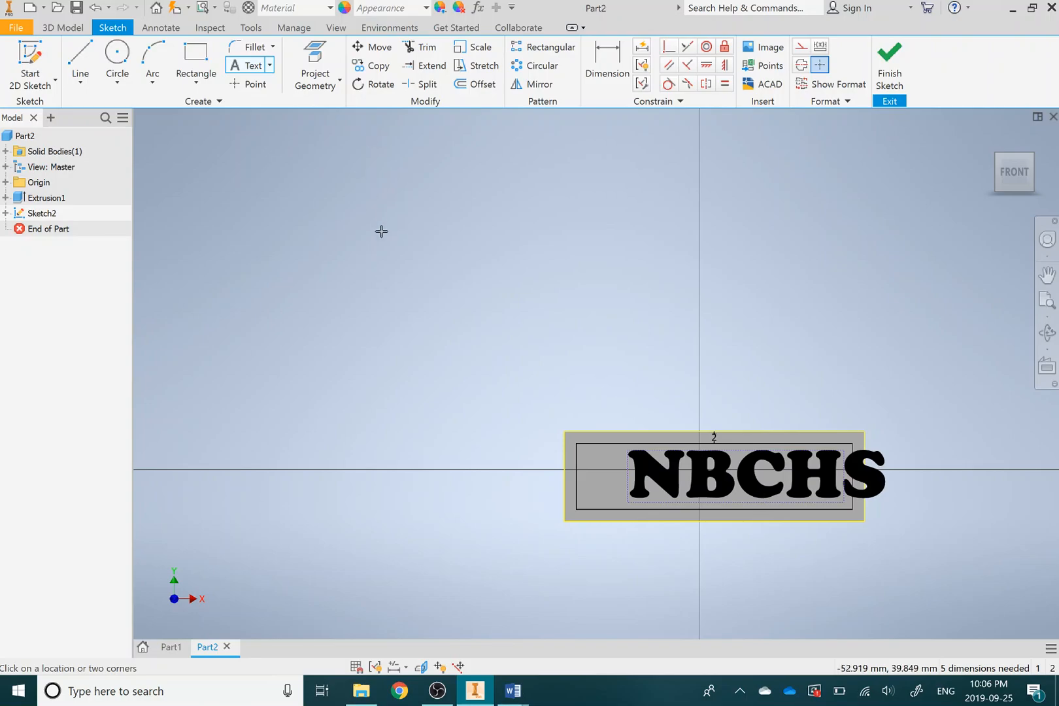
pyautogui.press('Escape')
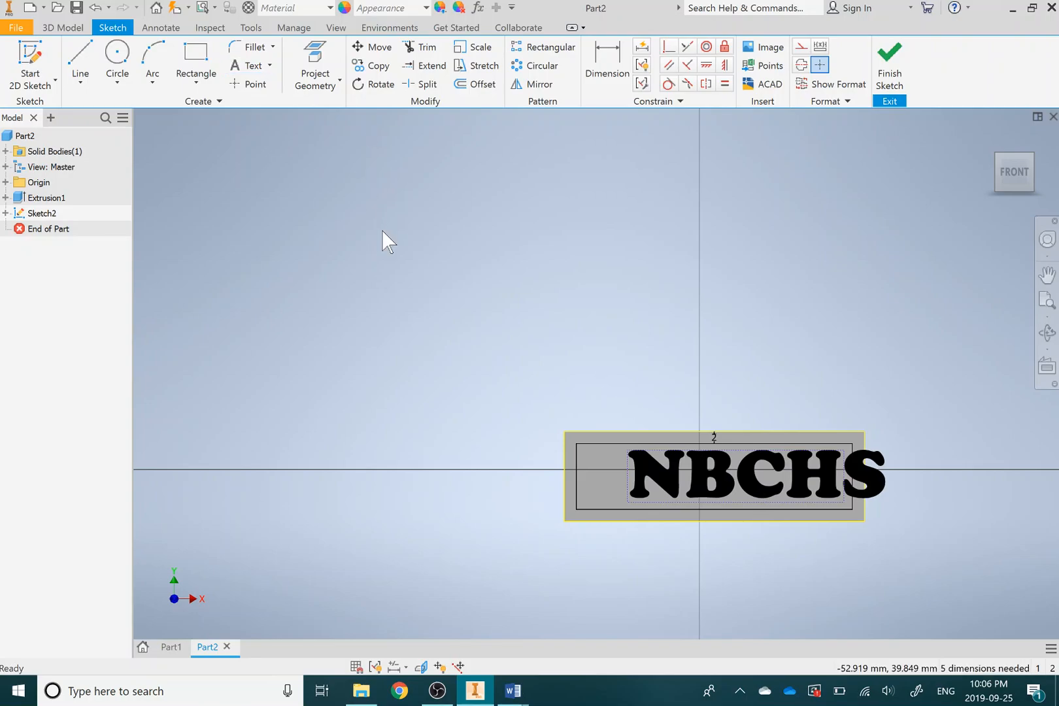
pyautogui.moveTo(699, 474); pyautogui.dragTo(658, 475)
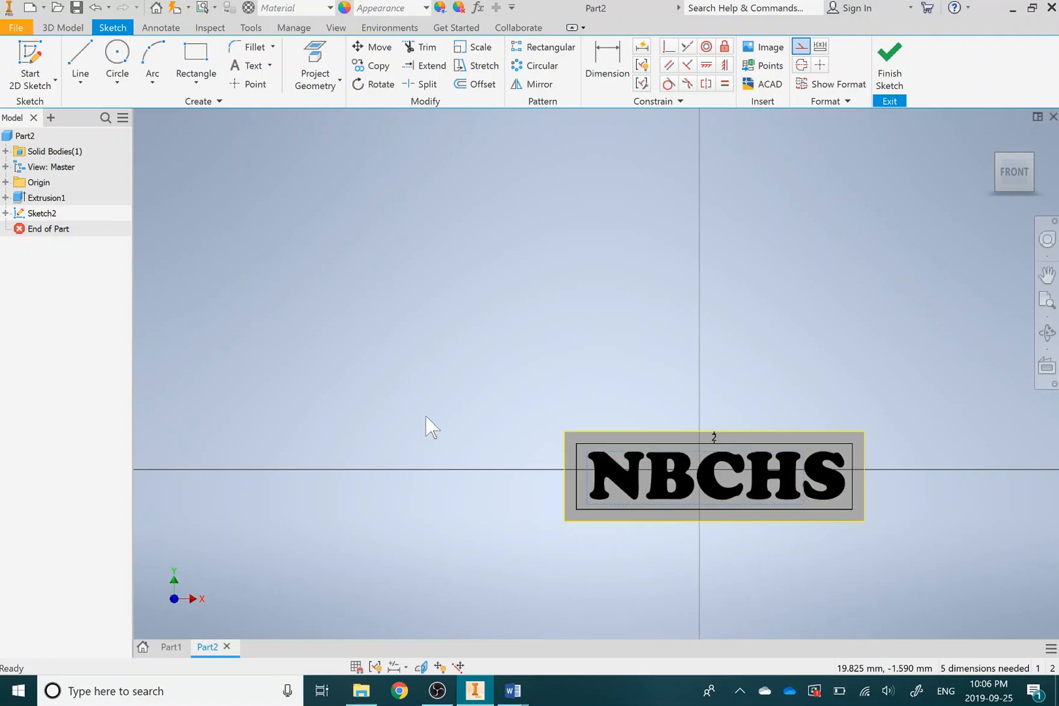
pyautogui.click(889, 62)
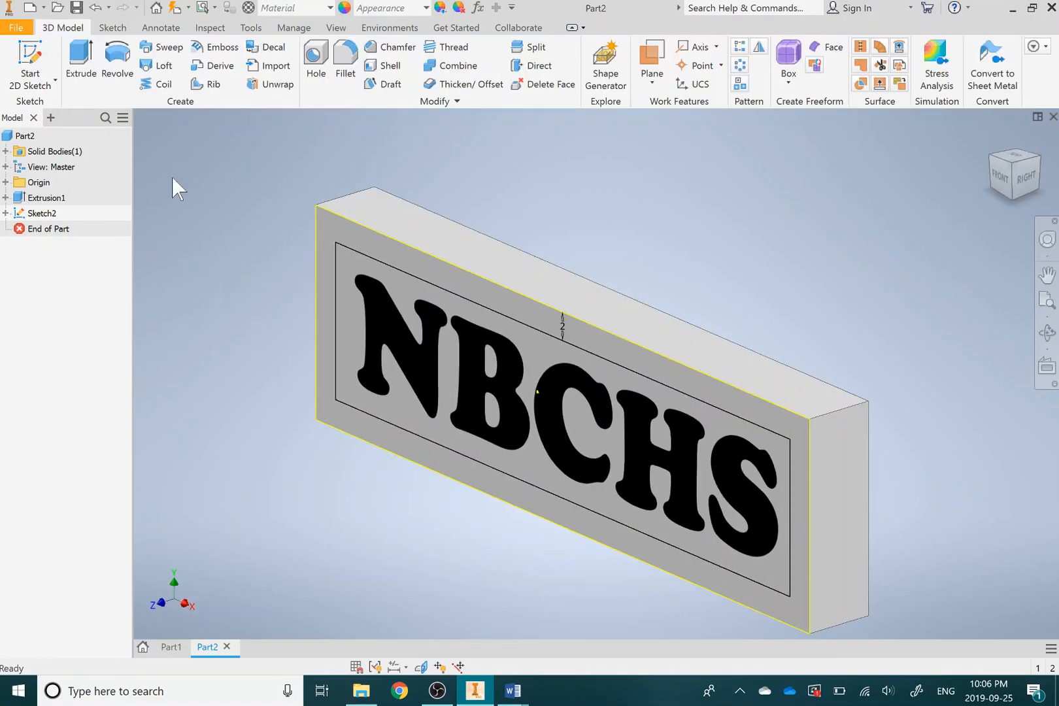
# - Edit the base block's sketch, set the rectangle's length to 60 mm, and finish the sketch
pyautogui.click(6, 198)
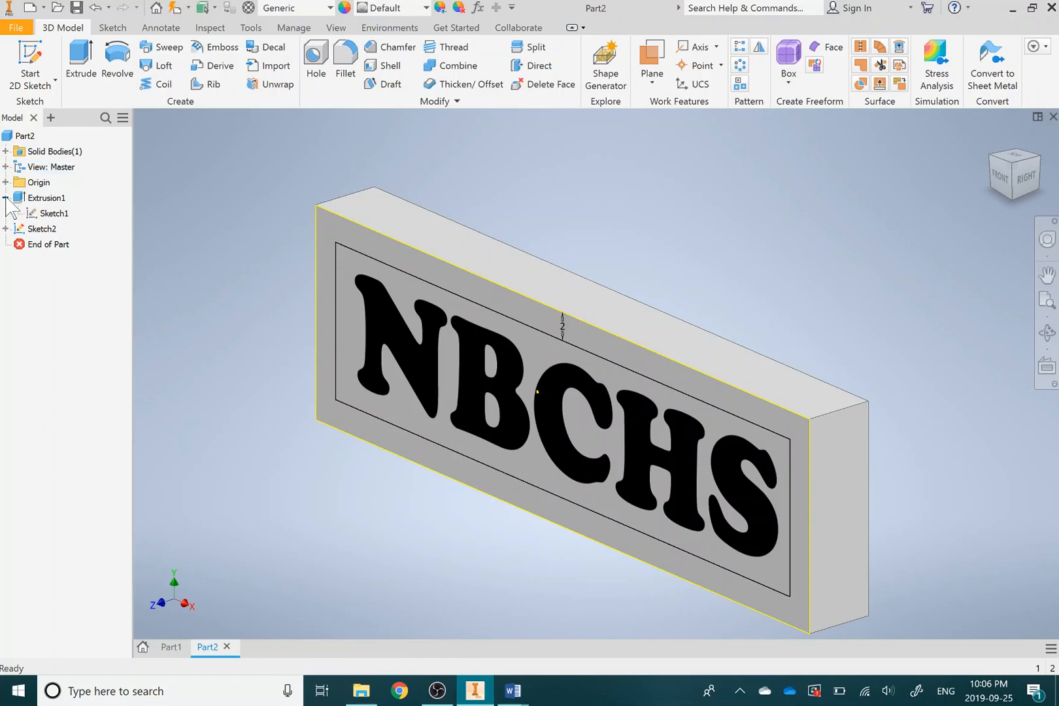
pyautogui.doubleClick(52, 214)
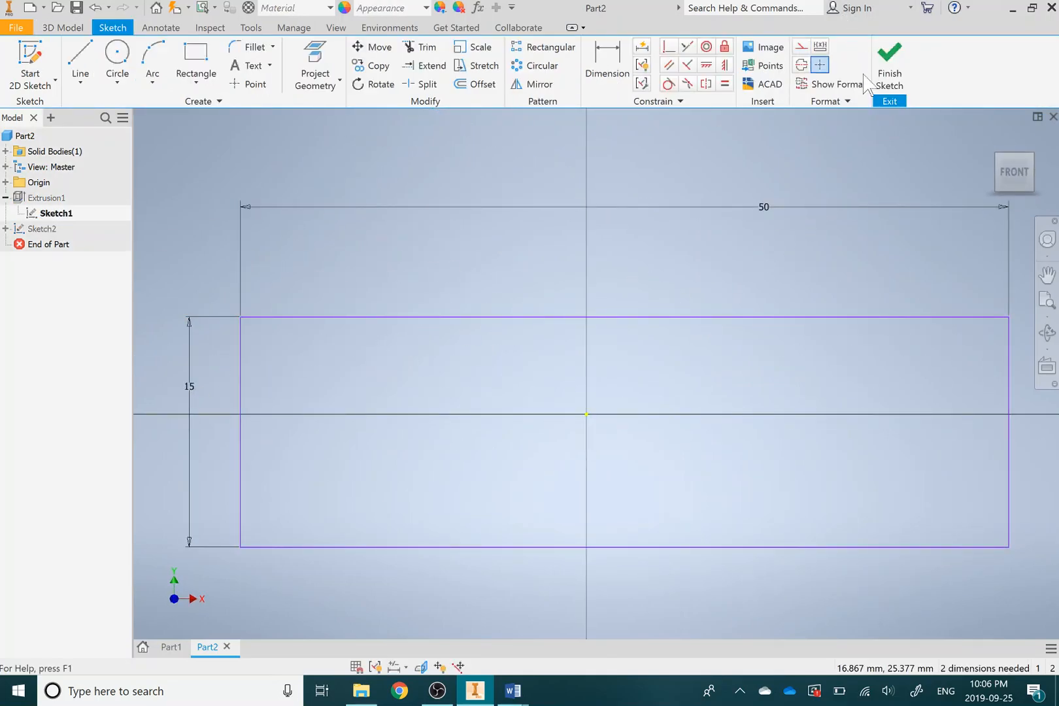
pyautogui.doubleClick(764, 207)
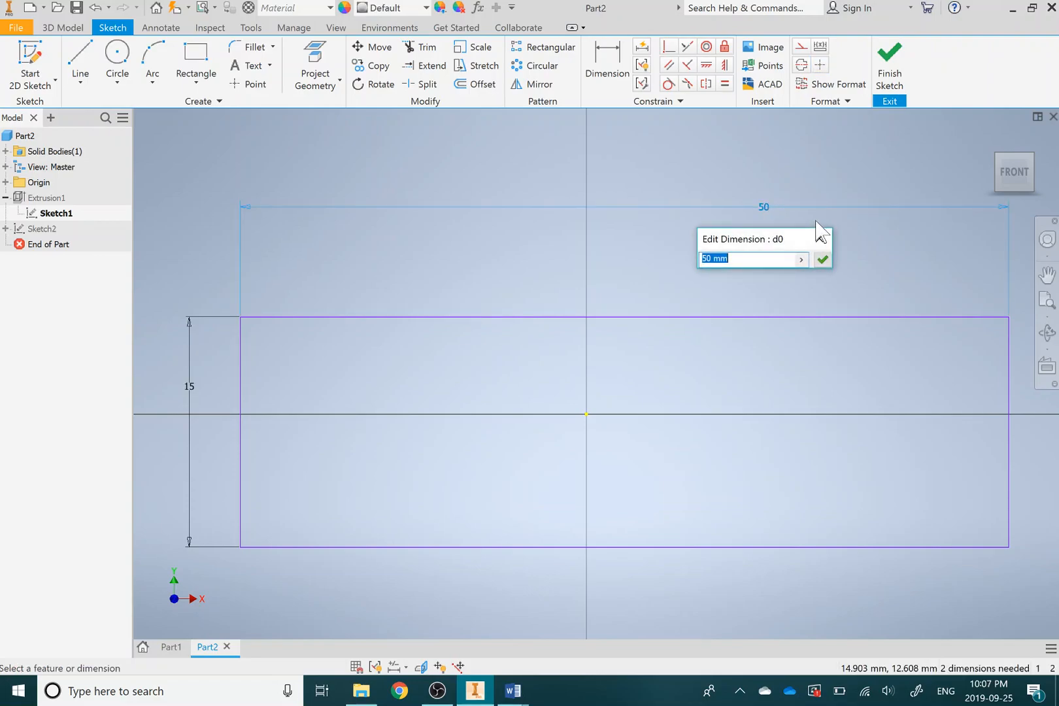
pyautogui.write('60')
pyautogui.click(823, 261)
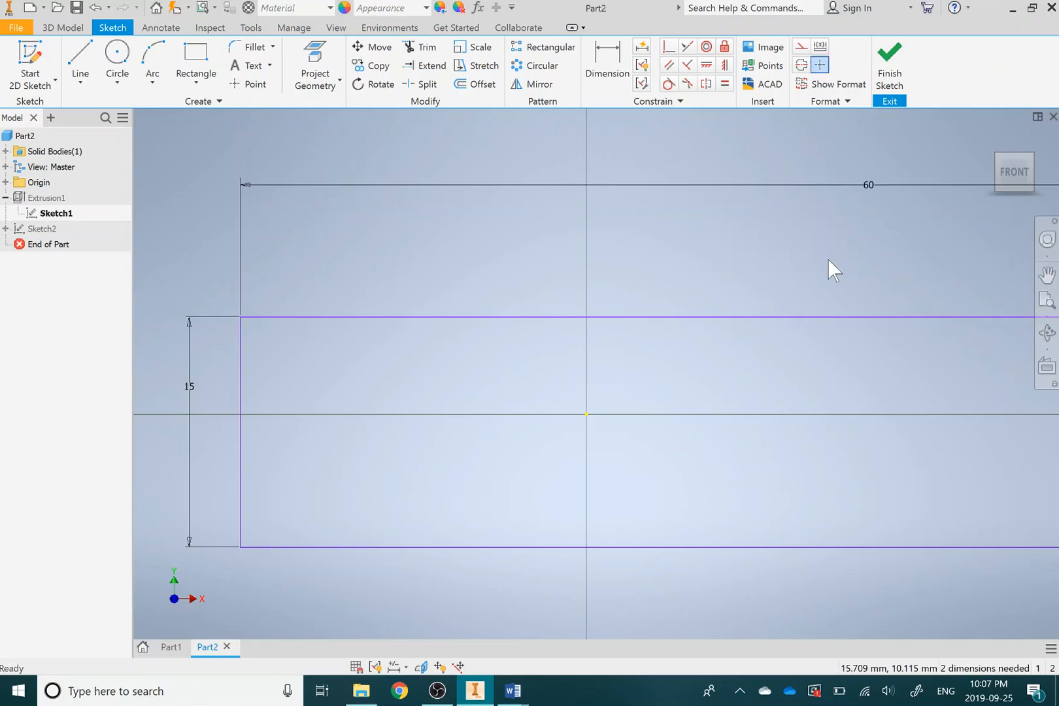
pyautogui.click(887, 64)
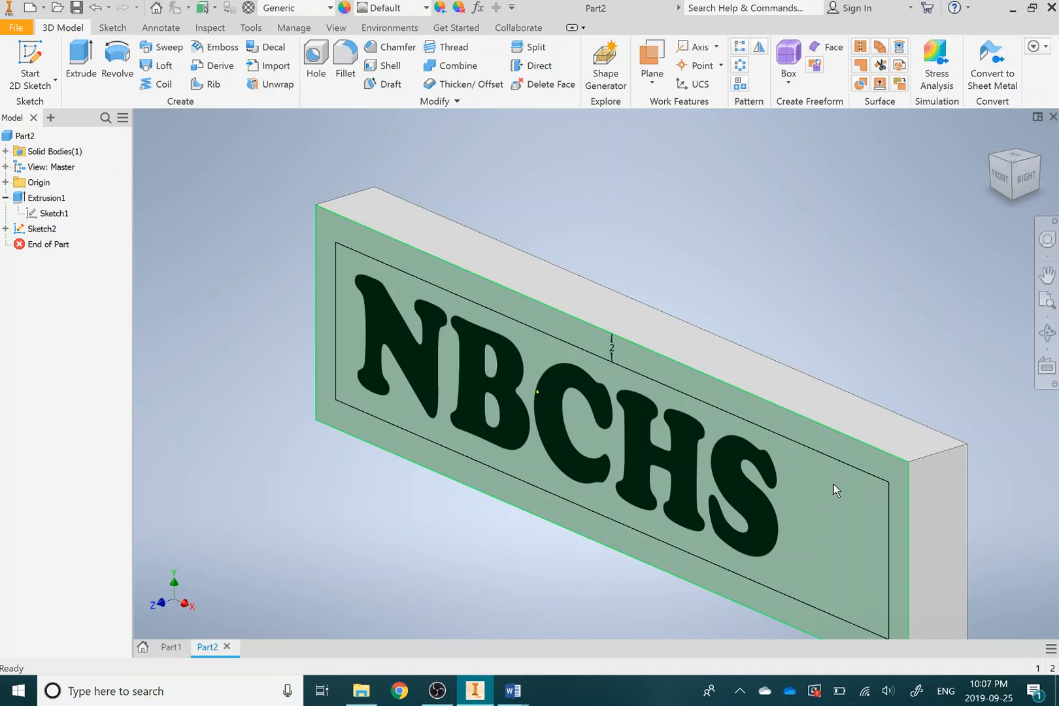
# - Reopen the text sketch, move "NBCHS" toward the right end of the inner border, leaving free space before the N, and finish the sketch
pyautogui.doubleClick(42, 229)
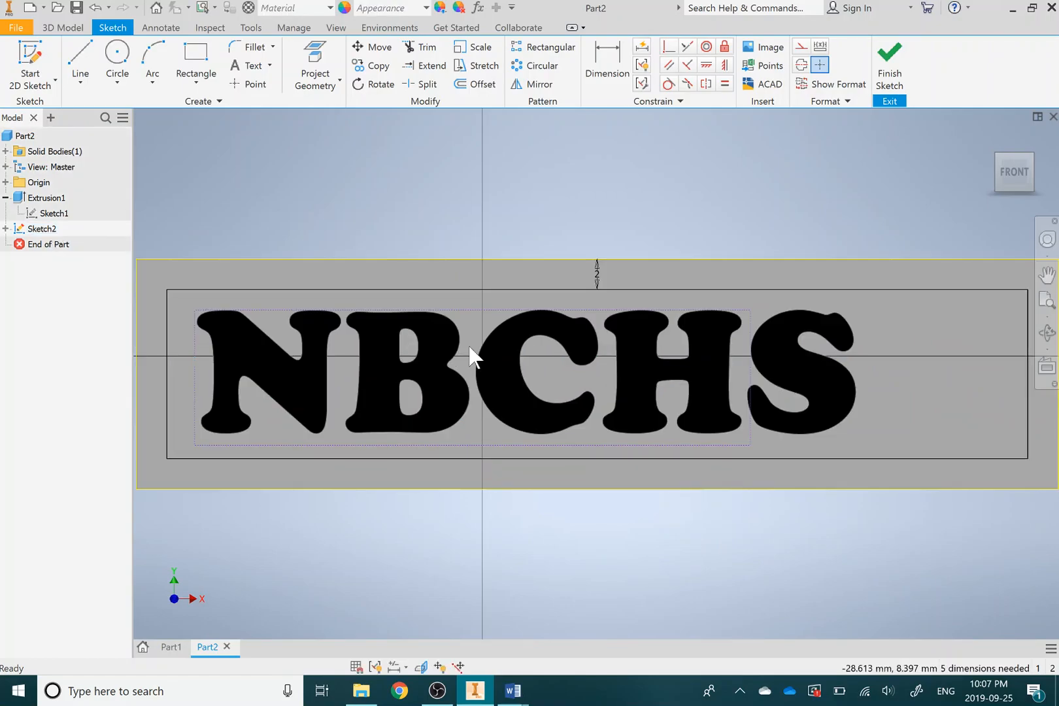
pyautogui.moveTo(519, 377); pyautogui.dragTo(644, 376)
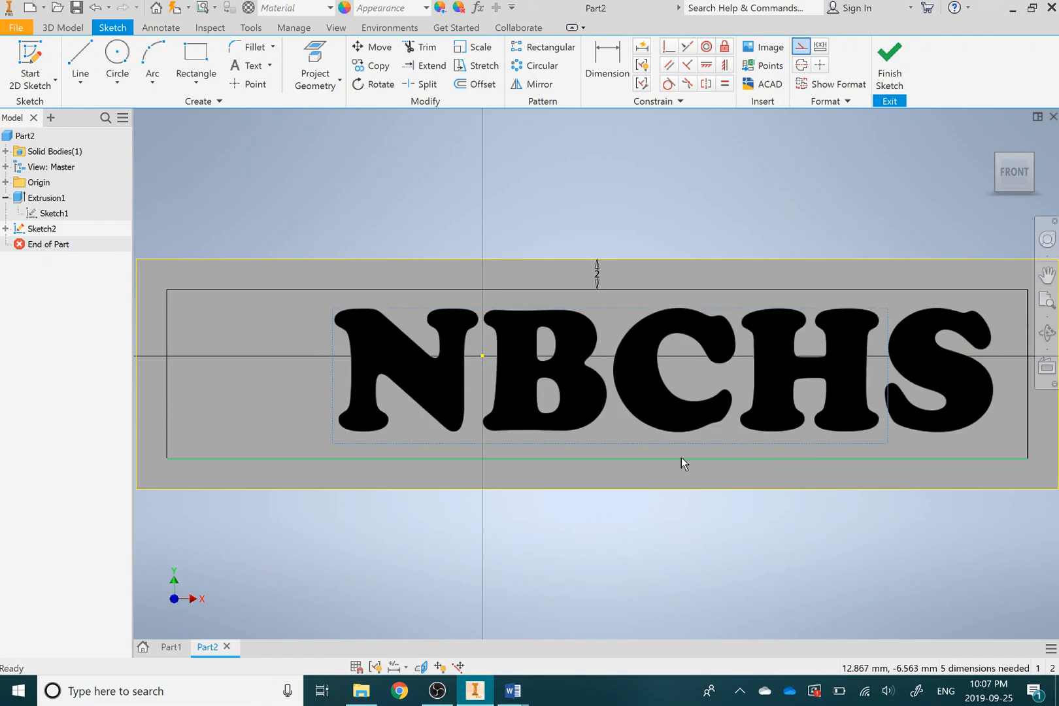
pyautogui.moveTo(643, 376); pyautogui.dragTo(648, 380)
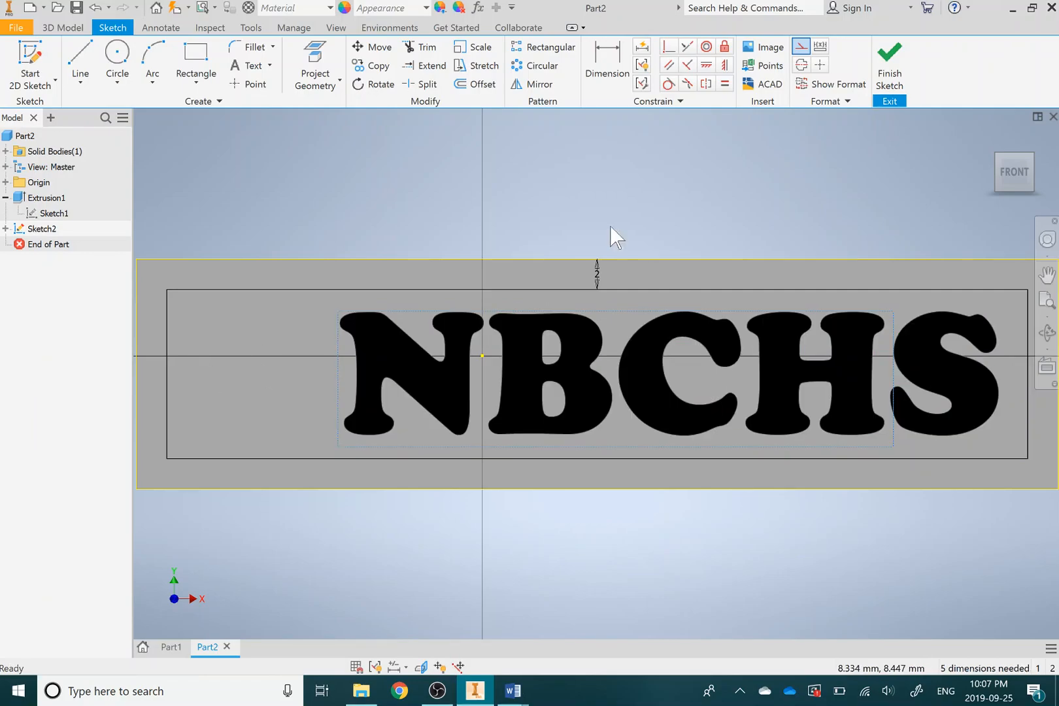
pyautogui.click(889, 62)
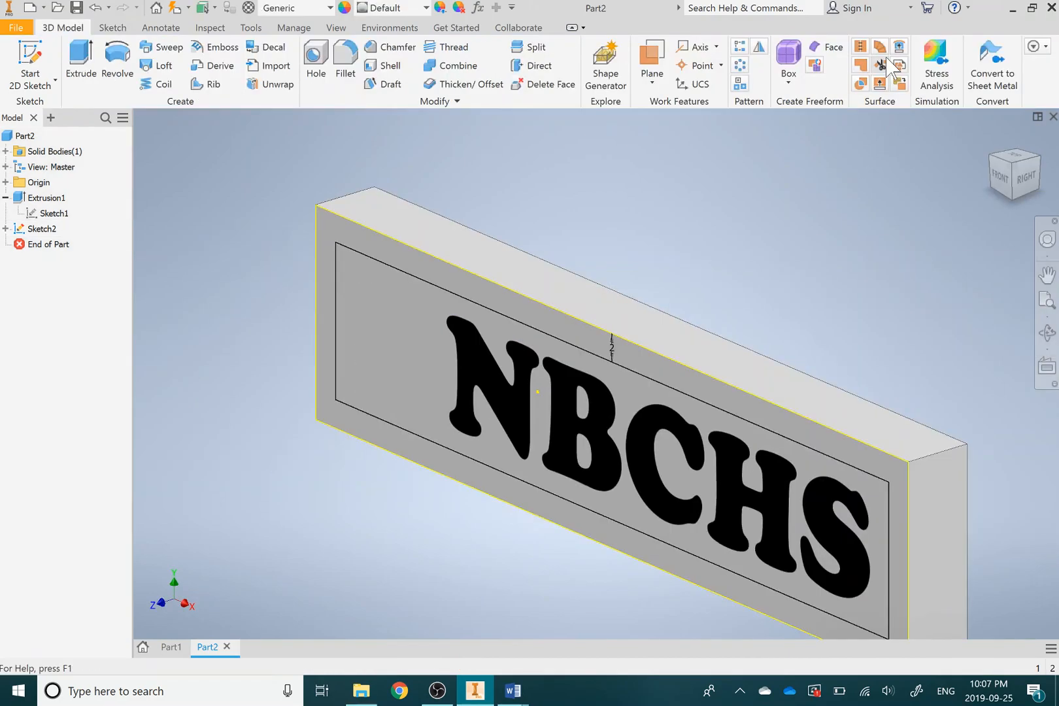
# - Extrude the outer border frame and the "NBCHS" text 2.5 mm outward, joined to the block
pyautogui.click(81, 60)
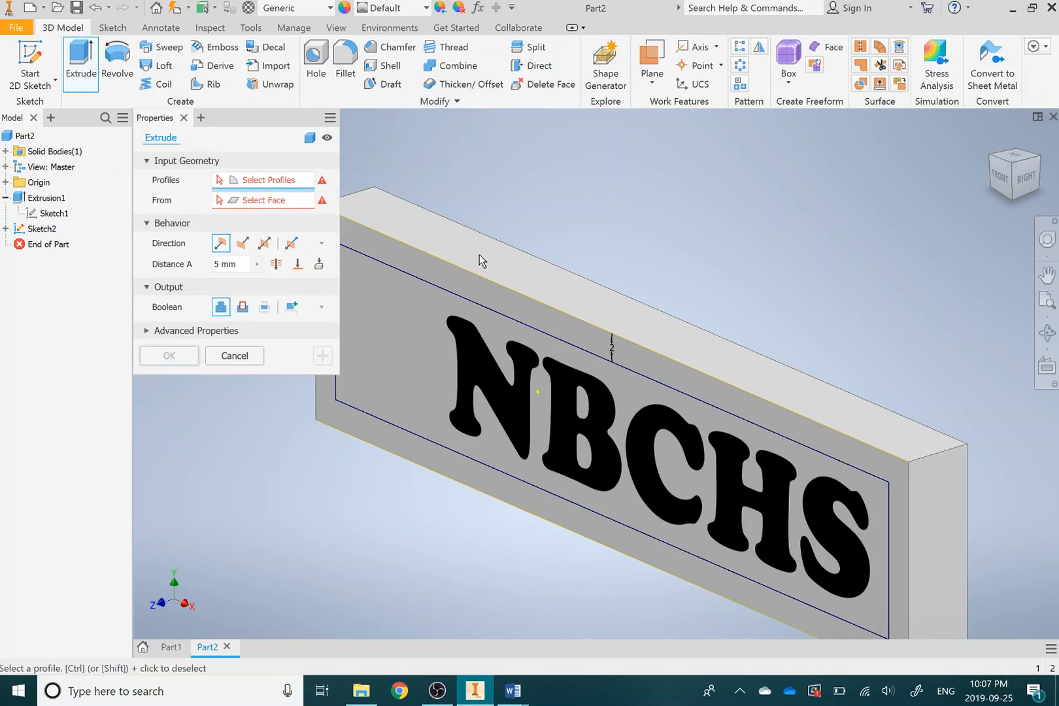
pyautogui.click(470, 291)
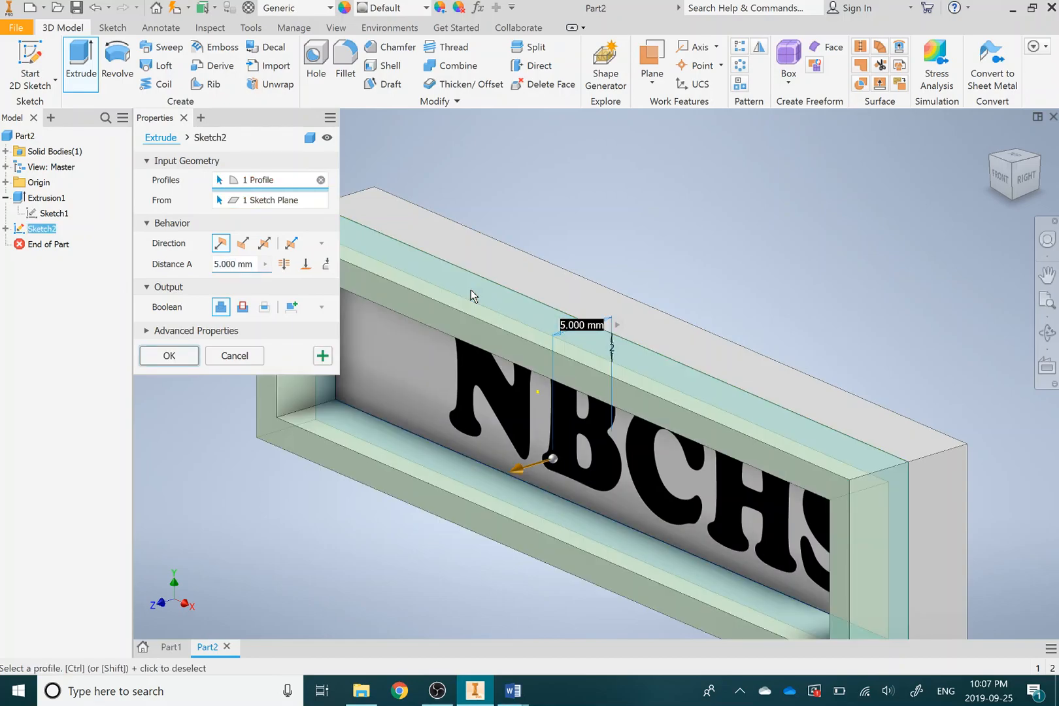
pyautogui.click(510, 425)
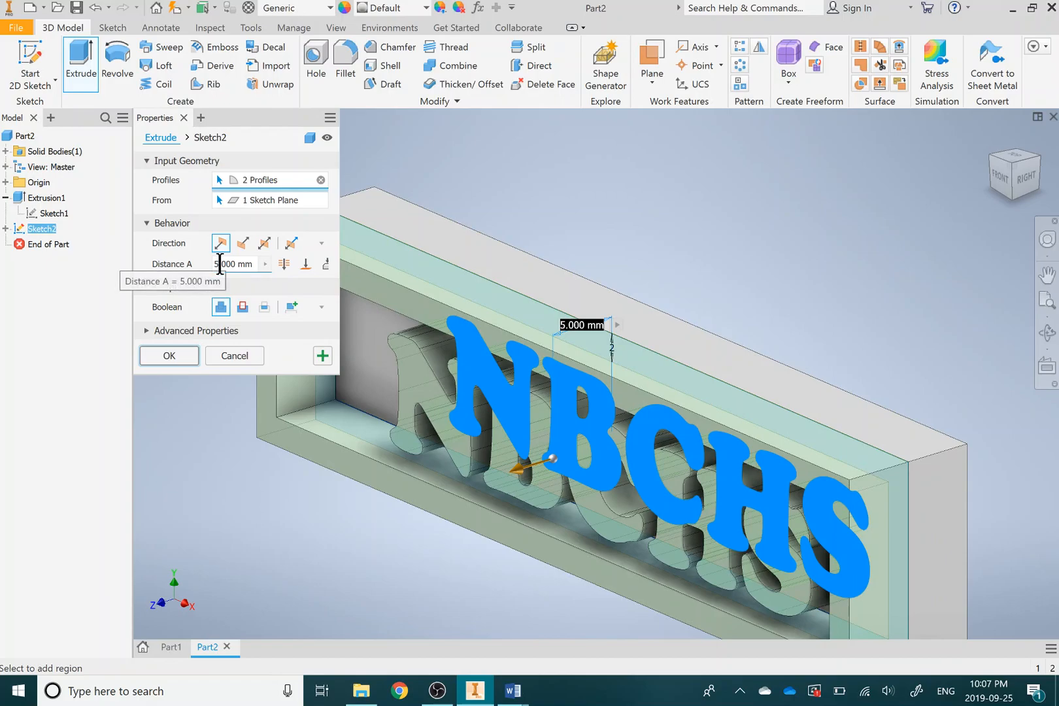
pyautogui.write('2.5')
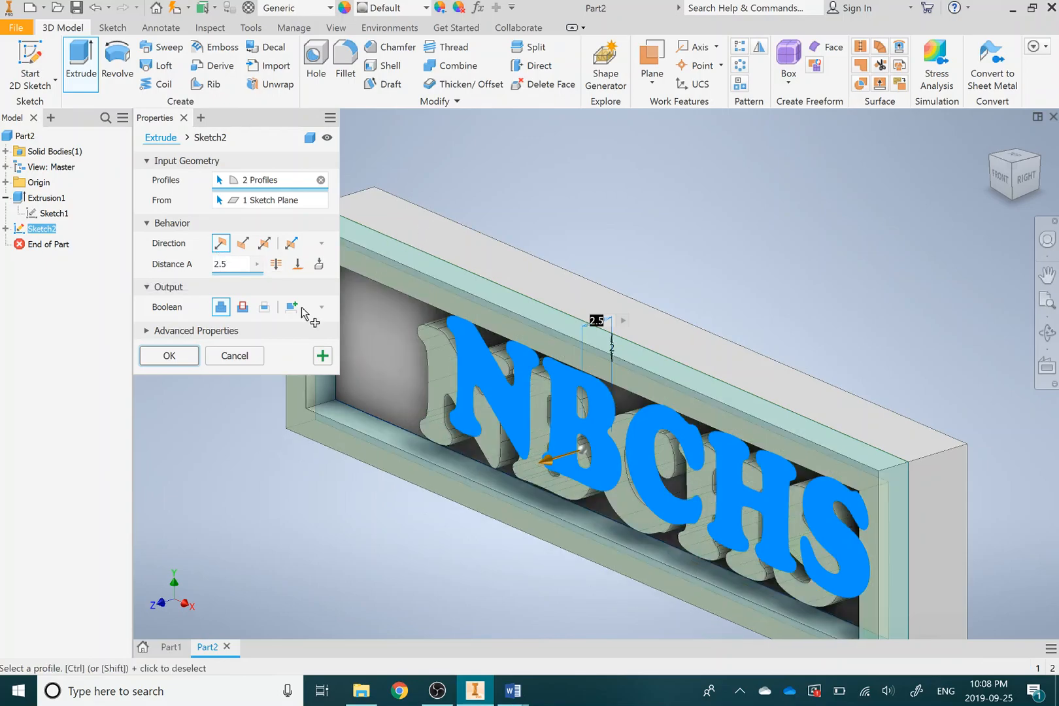
pyautogui.click(177, 360)
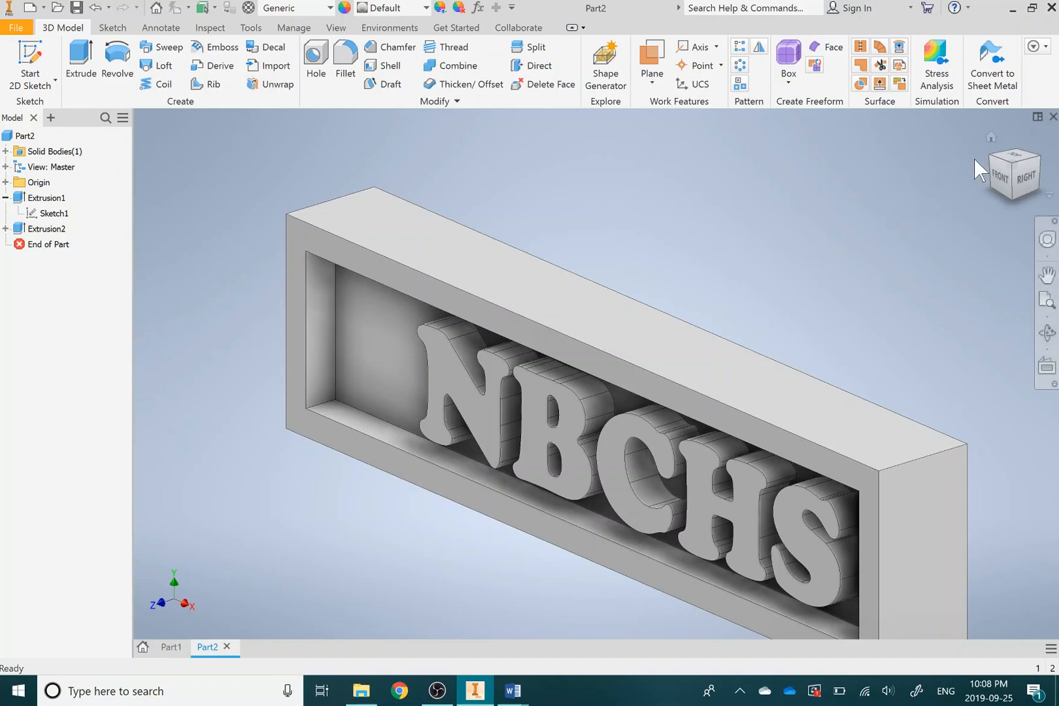
# - Start a new sketch on the recessed face inside the raised border
pyautogui.click(1011, 197)
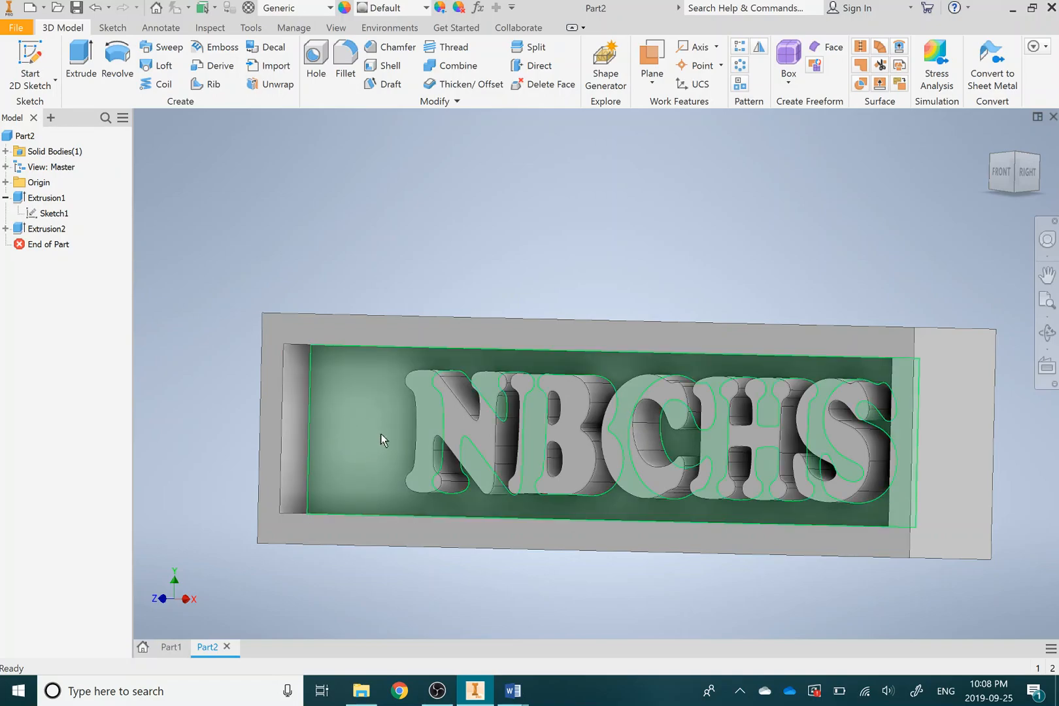
pyautogui.click(34, 58)
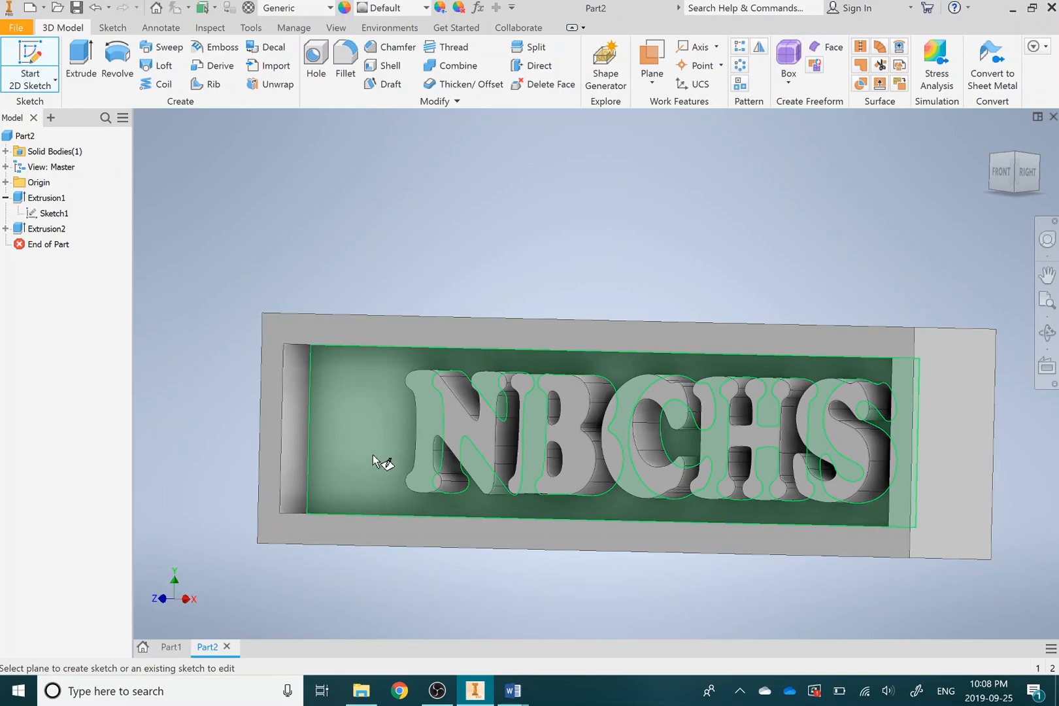
pyautogui.click(362, 426)
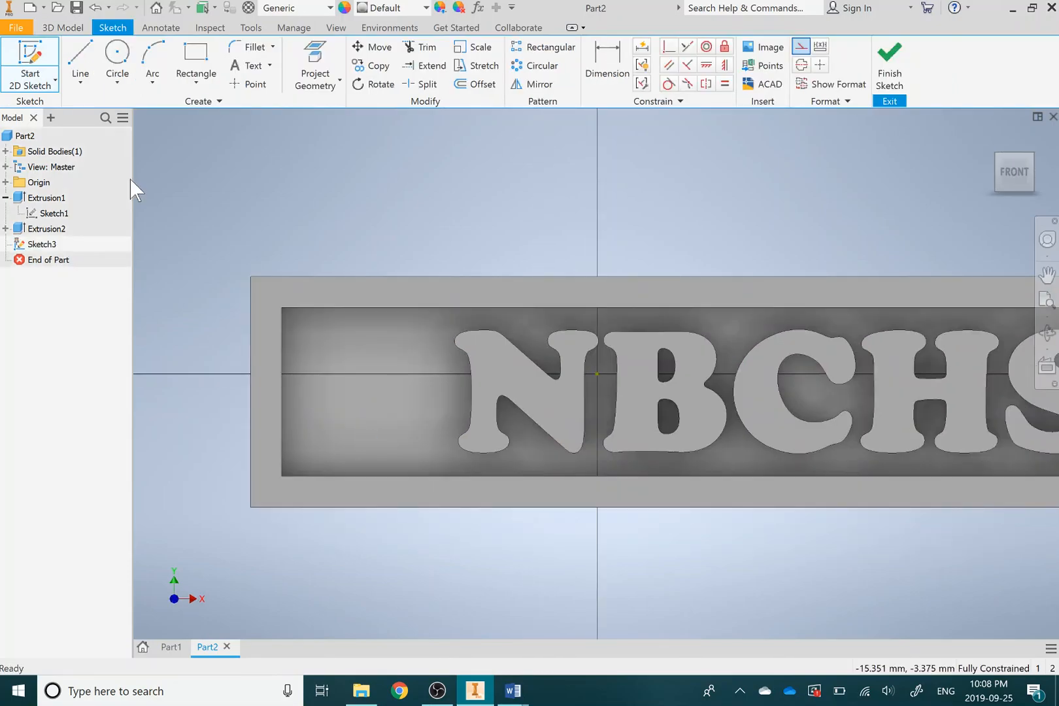
# - Sketch a 5 mm diameter circle in the free area of the recessed face before the letter N
pyautogui.click(117, 55)
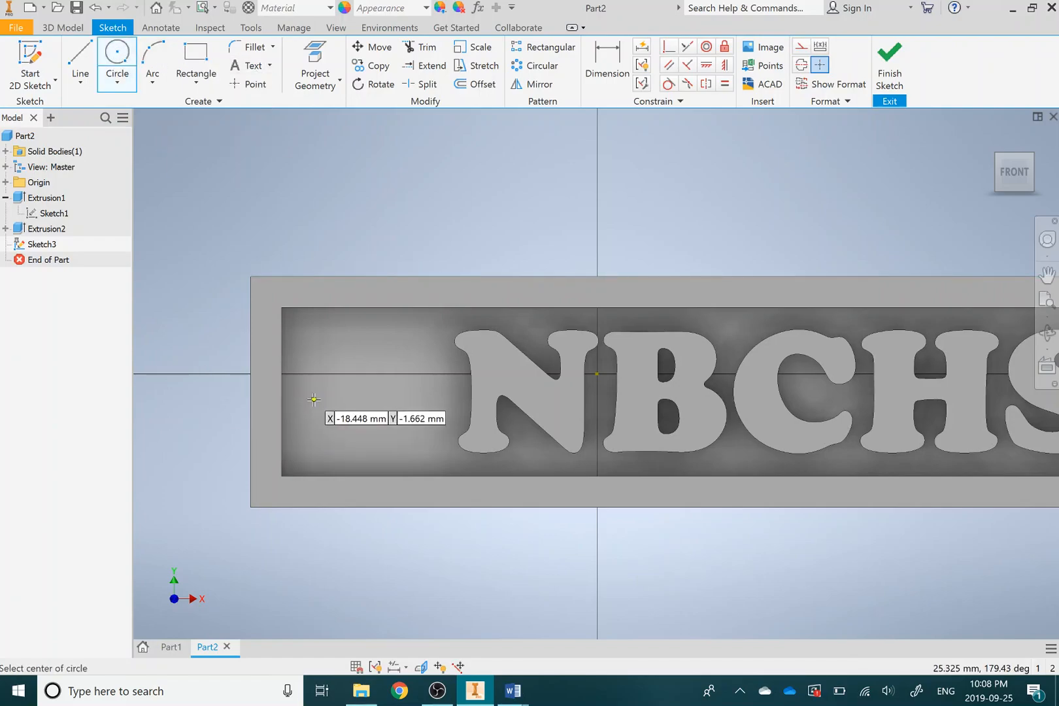
pyautogui.click(348, 389)
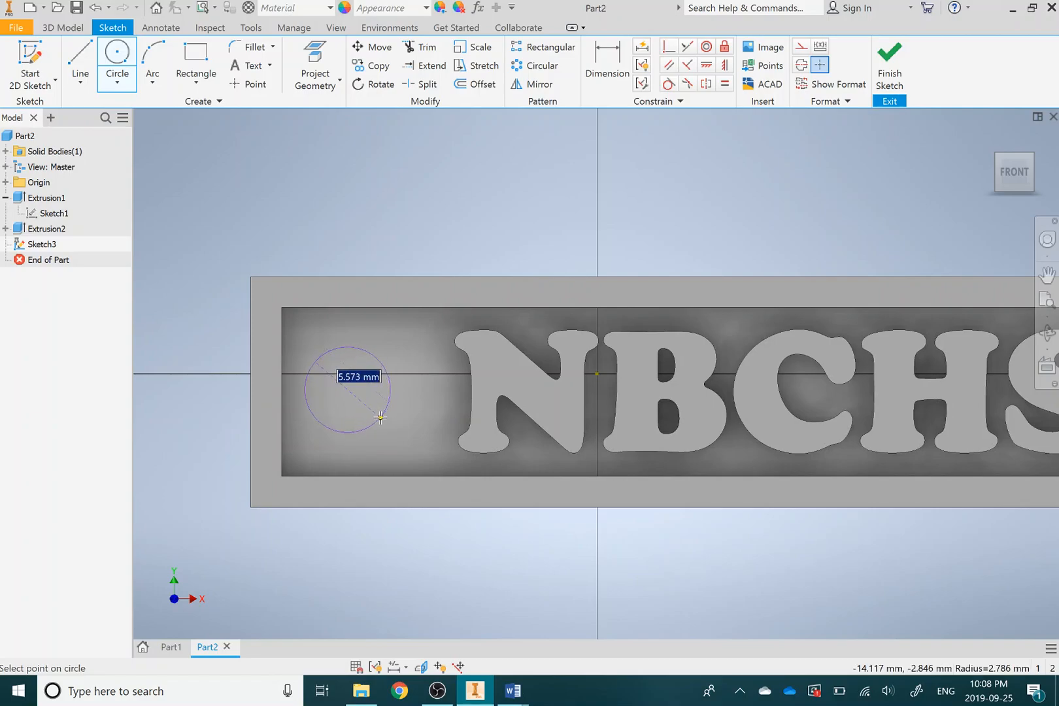
pyautogui.write('5')
pyautogui.press('Return')
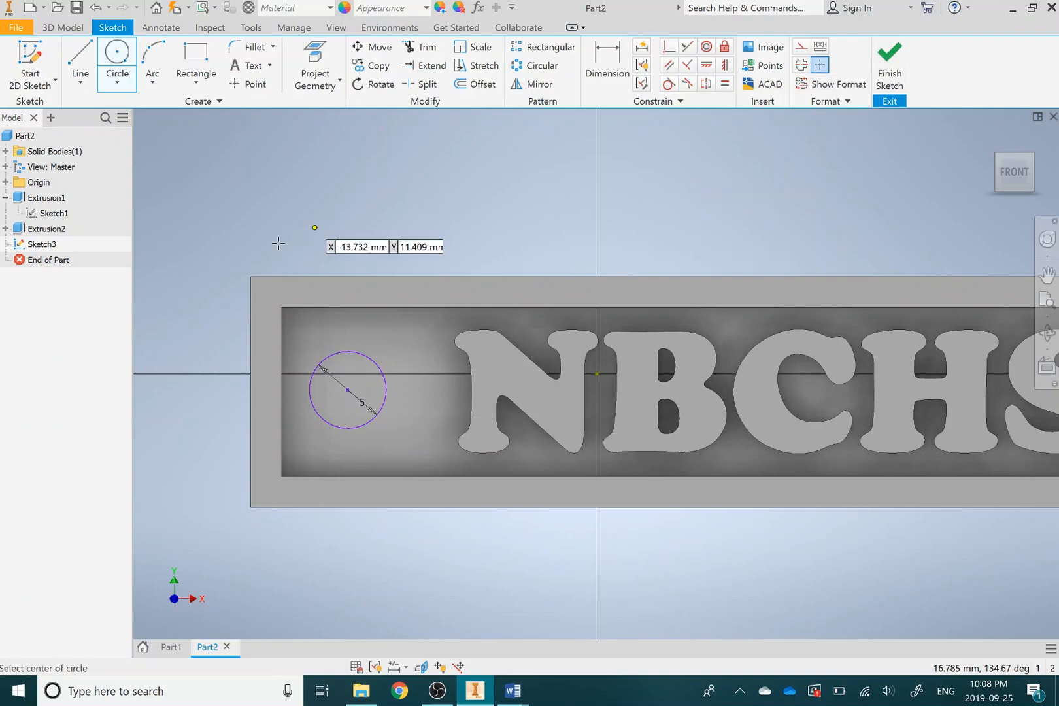
pyautogui.press('Escape')
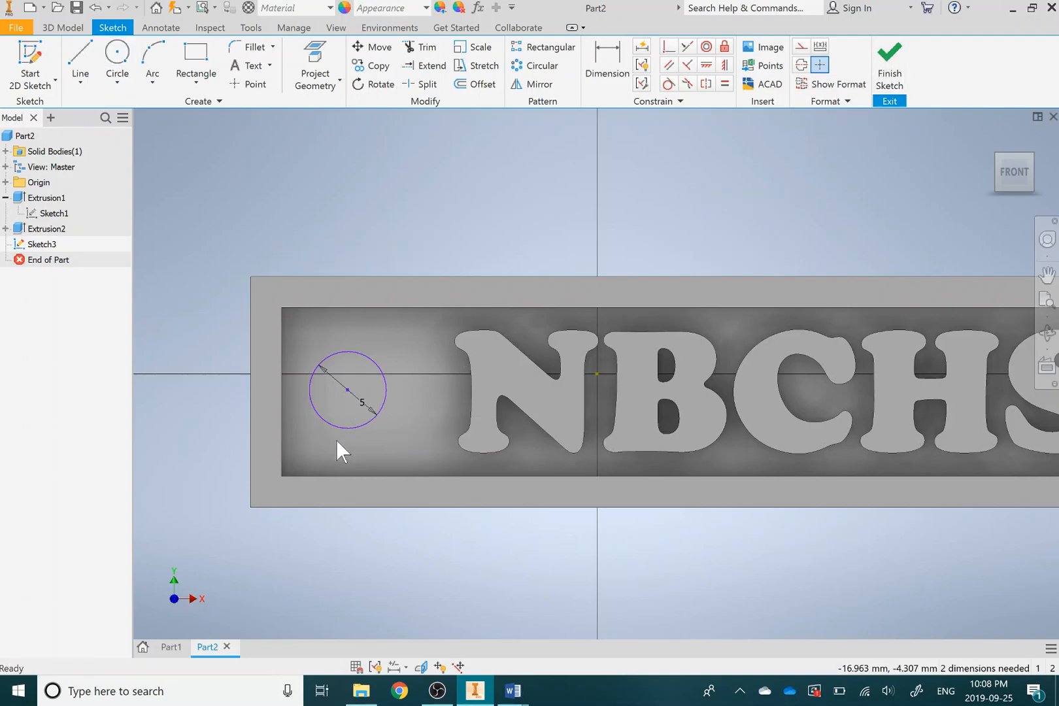
# - Reposition the 5 mm circle within the free area between the inner border and the letter N, and finish the sketch
pyautogui.moveTo(349, 396); pyautogui.dragTo(361, 392)
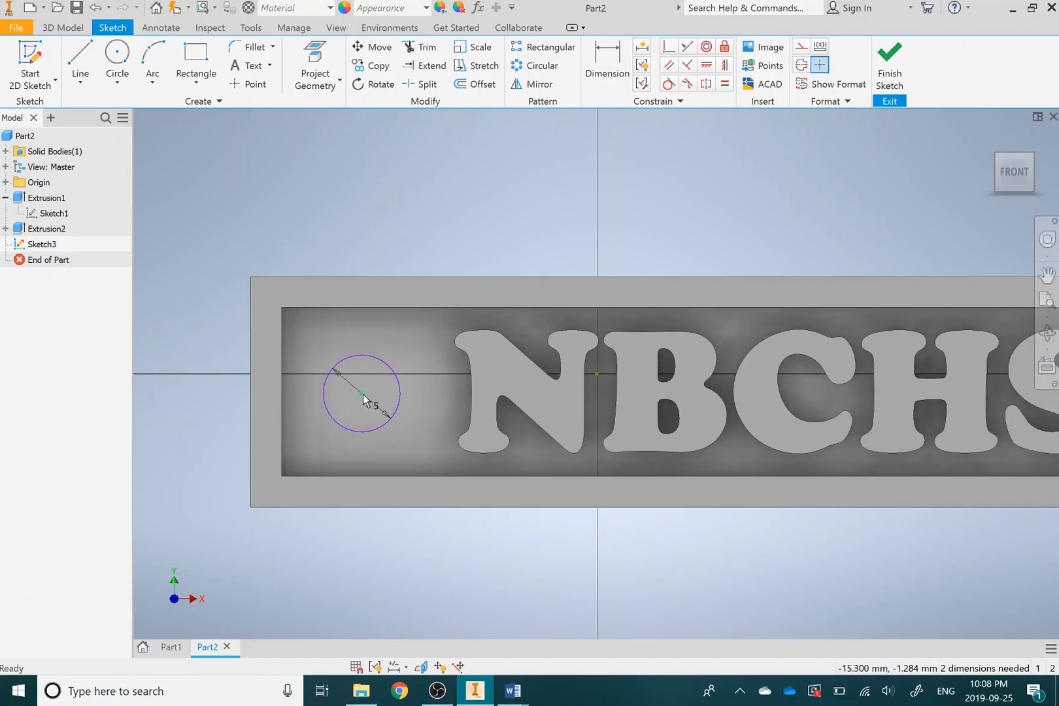
pyautogui.moveTo(361, 392); pyautogui.dragTo(347, 387)
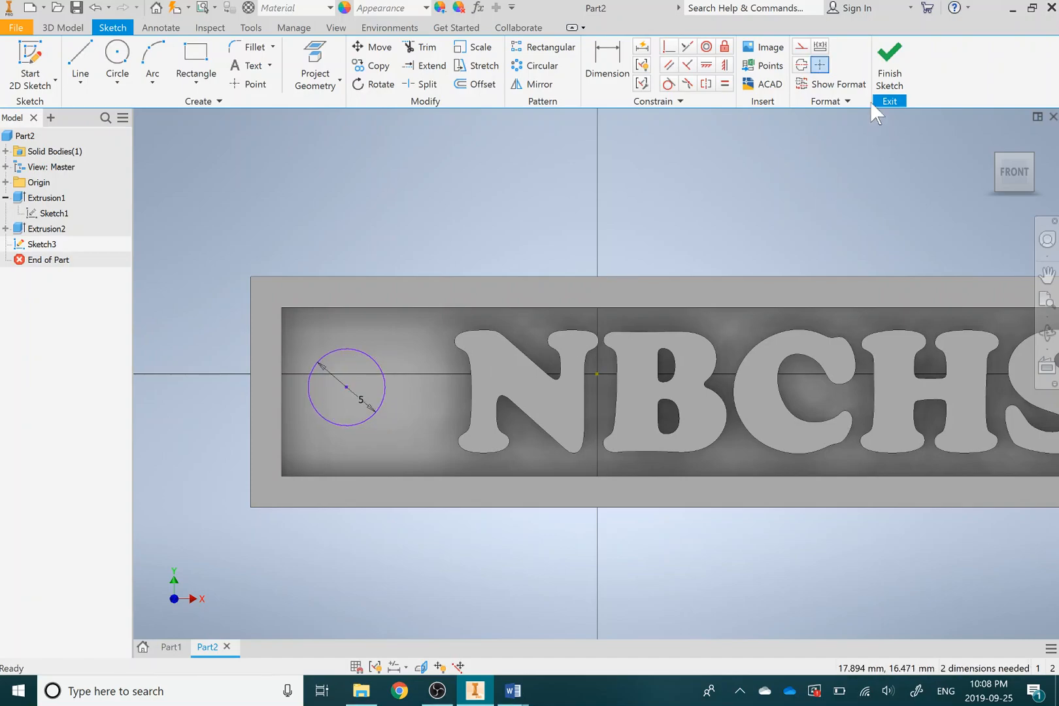
pyautogui.click(886, 64)
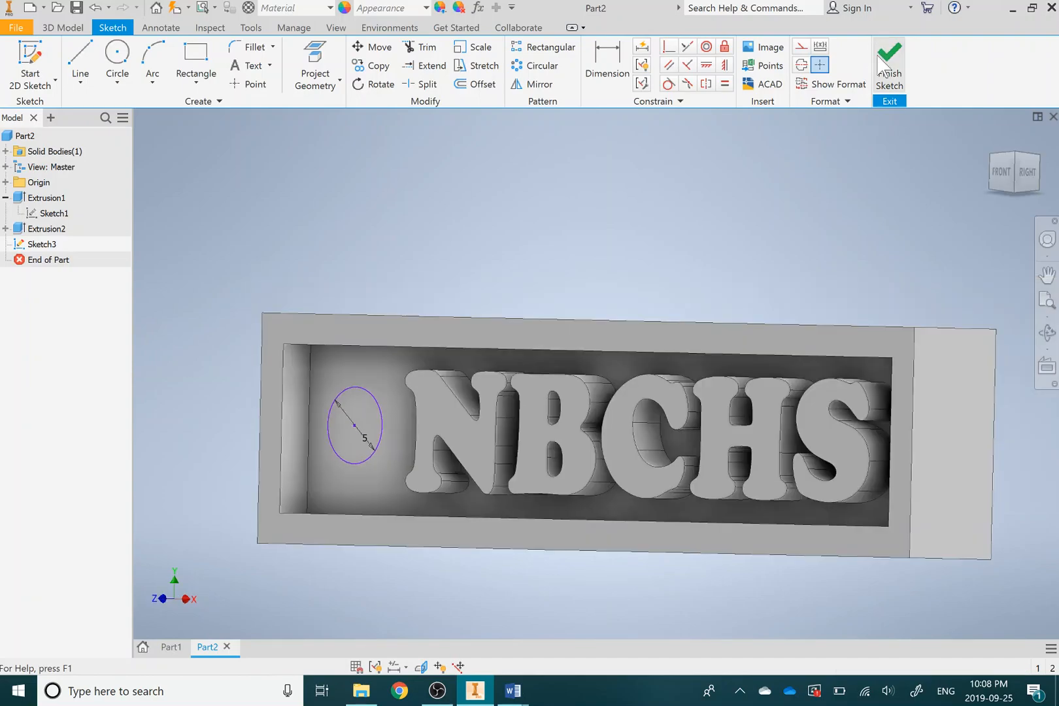
# - Extrude the 5 mm circle as a cut going back through the block, with a distance of about 25.75 mm
pyautogui.click(81, 58)
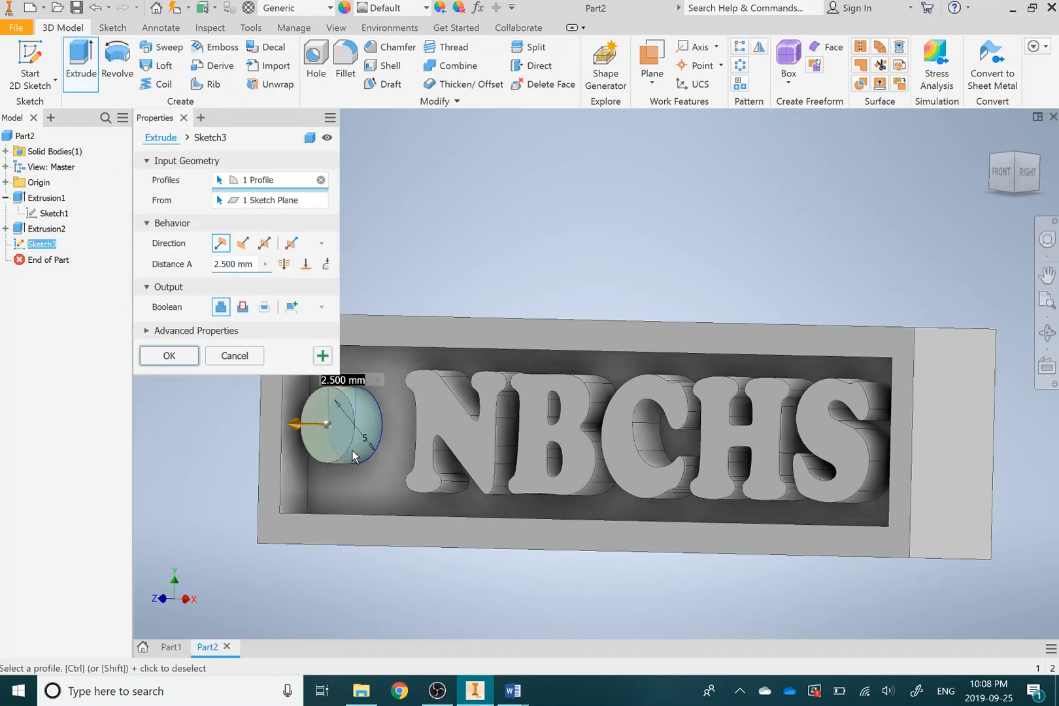
pyautogui.click(243, 311)
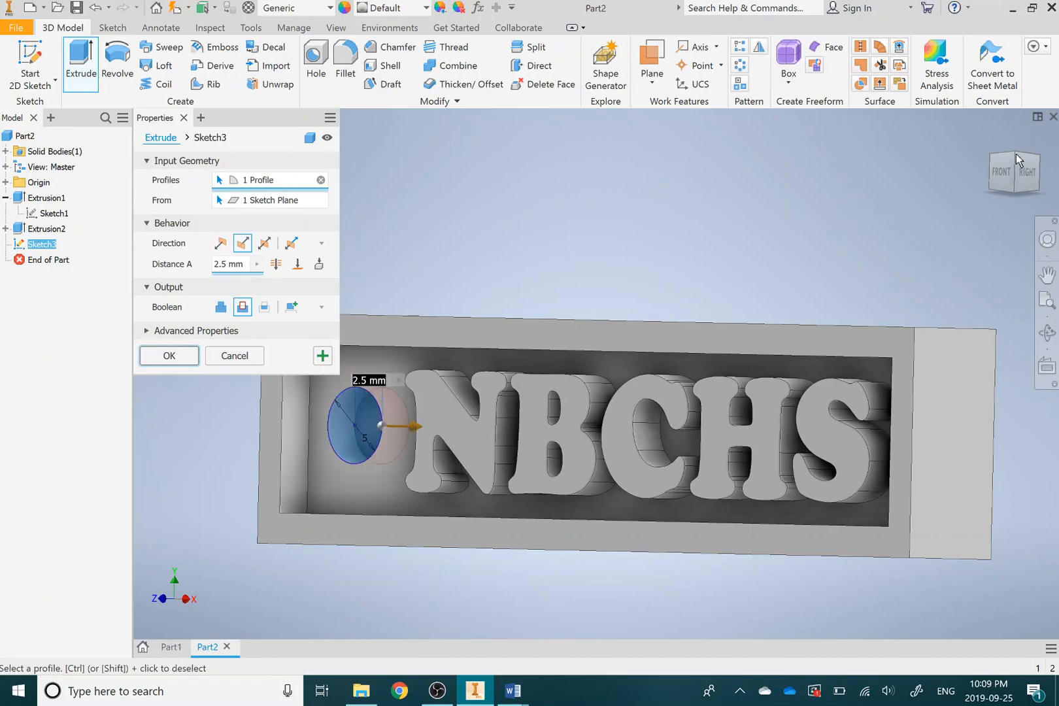
pyautogui.moveTo(1024, 174); pyautogui.dragTo(980, 203)
pyautogui.moveTo(431, 327); pyautogui.dragTo(682, 207)
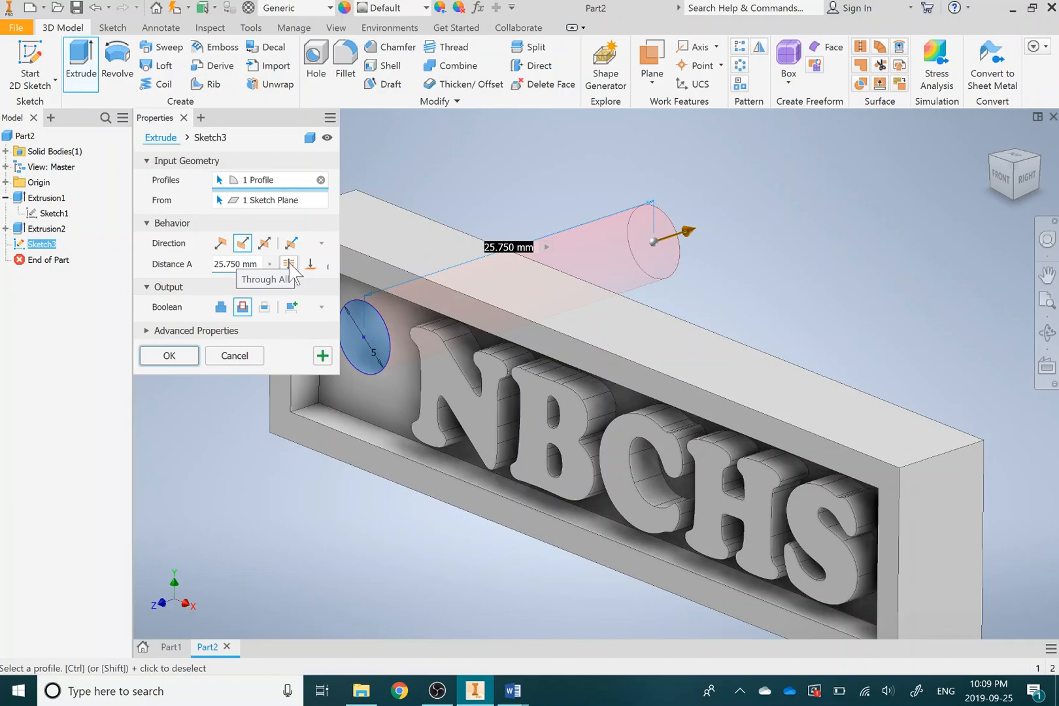
pyautogui.click(178, 357)
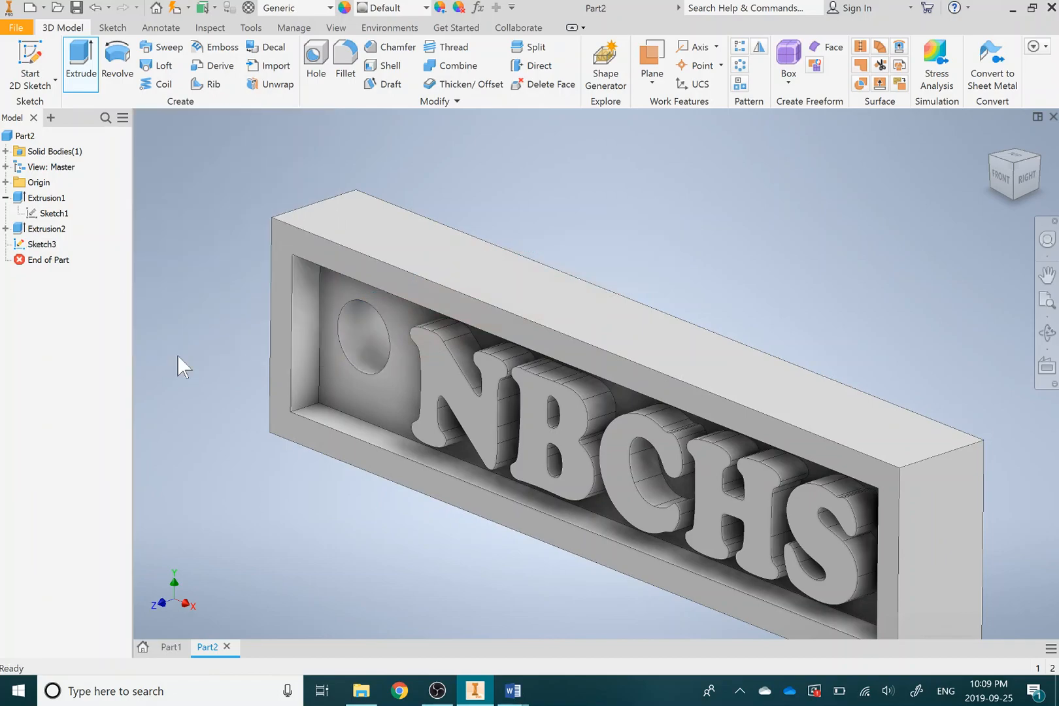
pyautogui.click(995, 160)
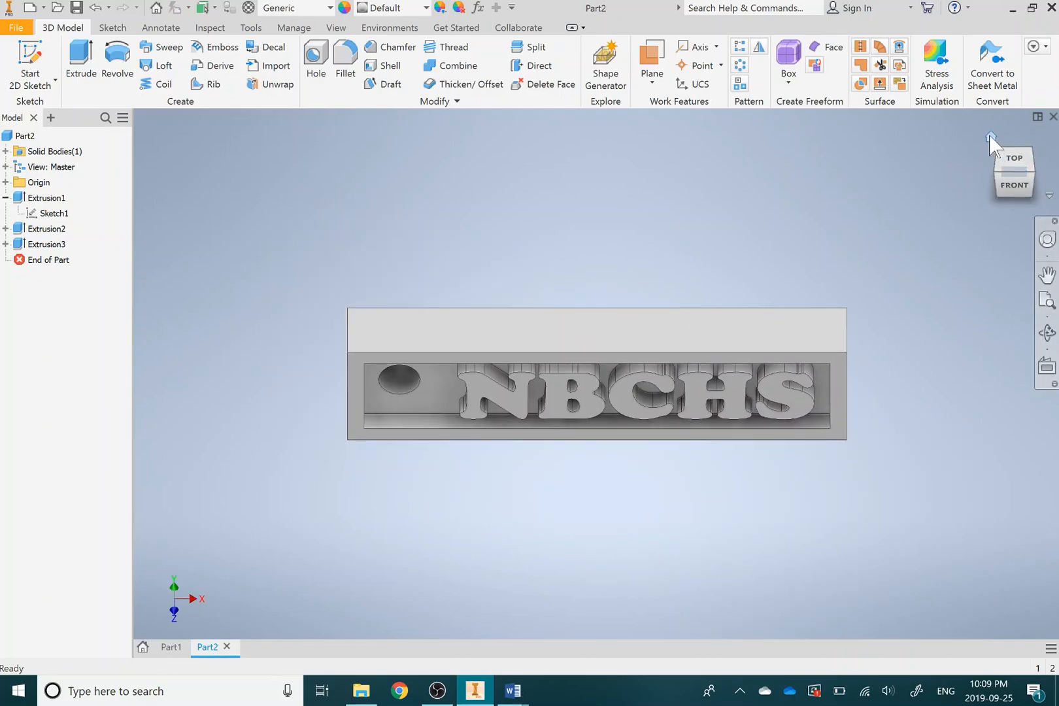
pyautogui.click(991, 137)
pyautogui.moveTo(1004, 185)
pyautogui.mouseDown()
pyautogui.moveTo(1052, 147)
pyautogui.moveTo(1048, 129)
pyautogui.mouseUp()
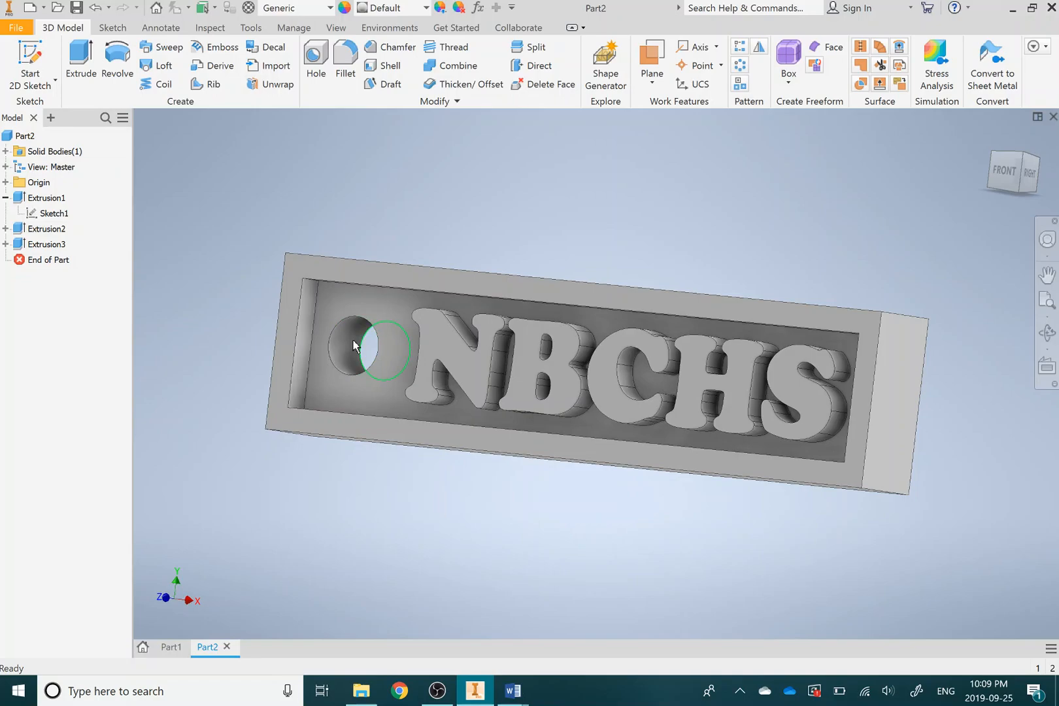